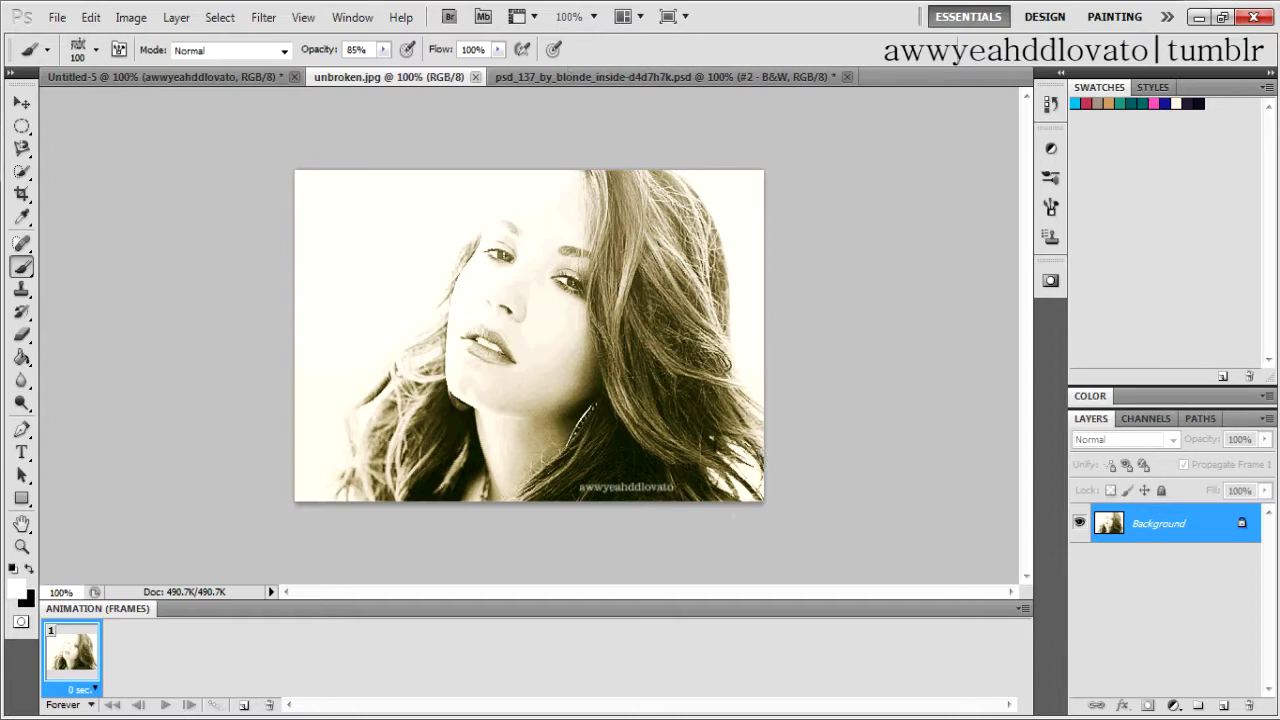
# - Select the Move tool, cycle through the open documents, and bring up File > Open at My Pictures
pyautogui.click(22, 102)
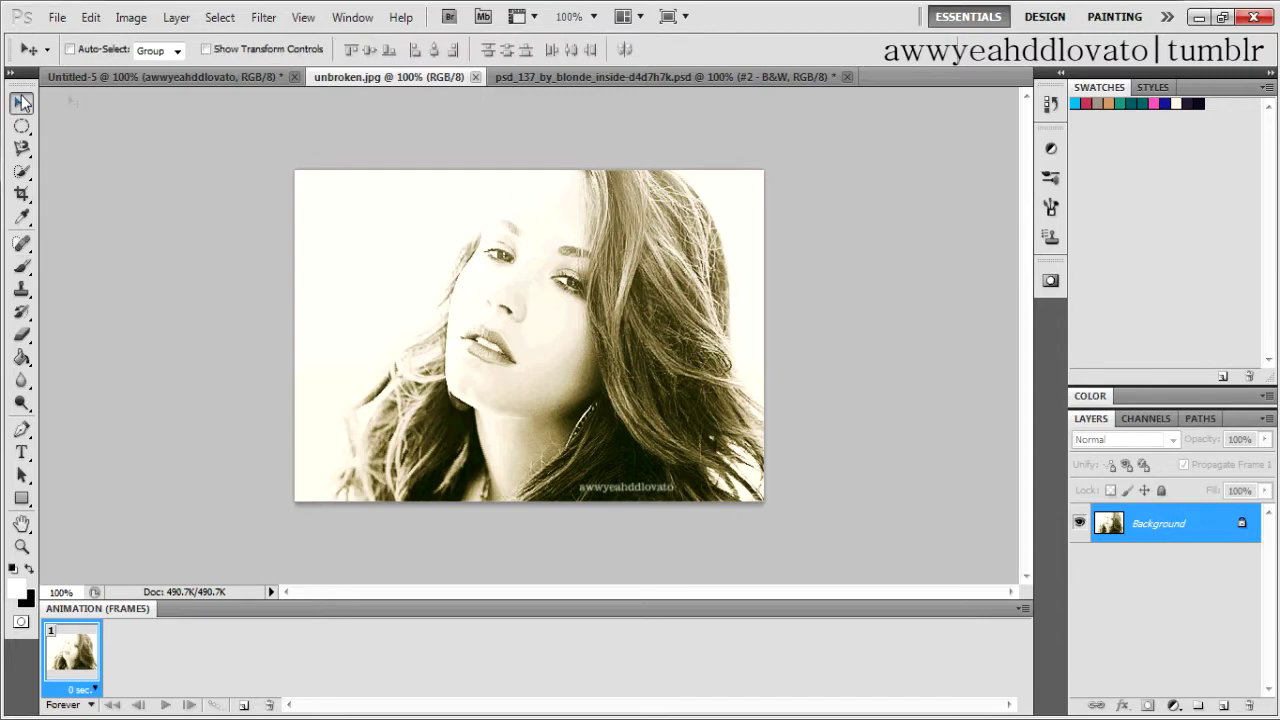
pyautogui.click(745, 77)
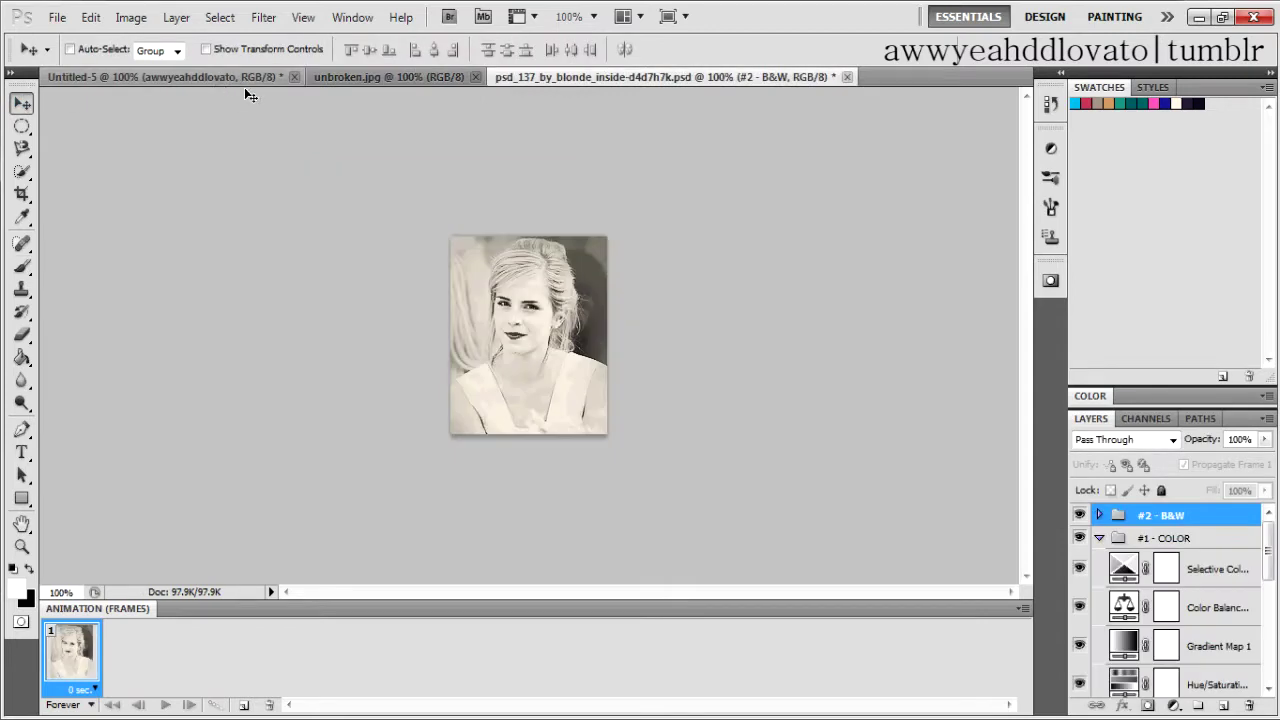
pyautogui.click(244, 80)
pyautogui.click(349, 78)
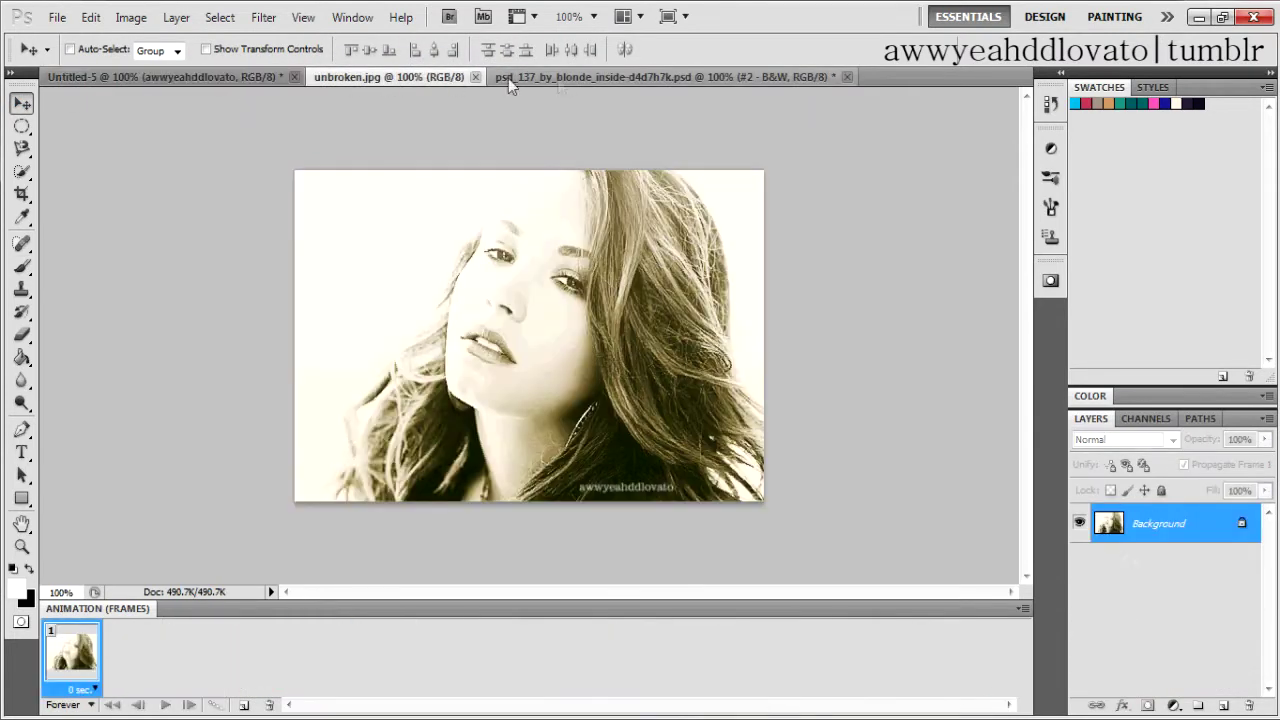
pyautogui.click(57, 17)
pyautogui.click(91, 55)
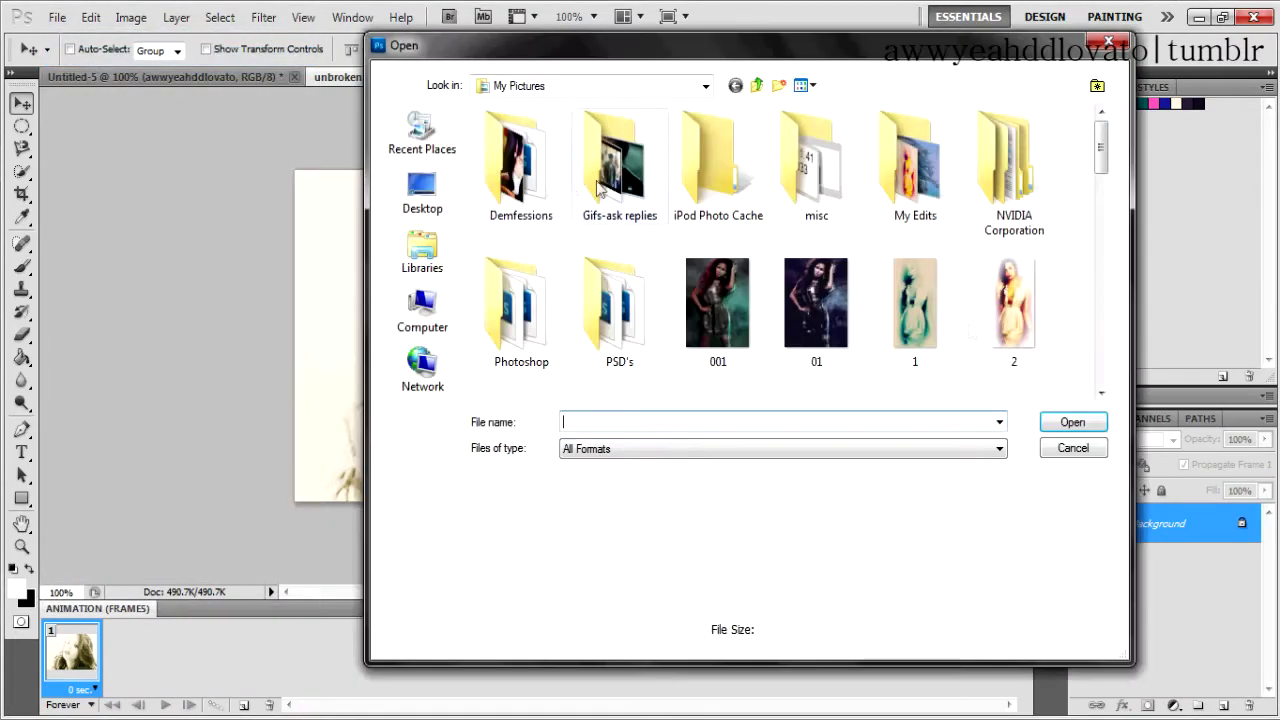
# - Cancel opening a file, revert unbroken.jpg to its original colours, and bring the psd_137 coloring forward
pyautogui.click(1053, 450)
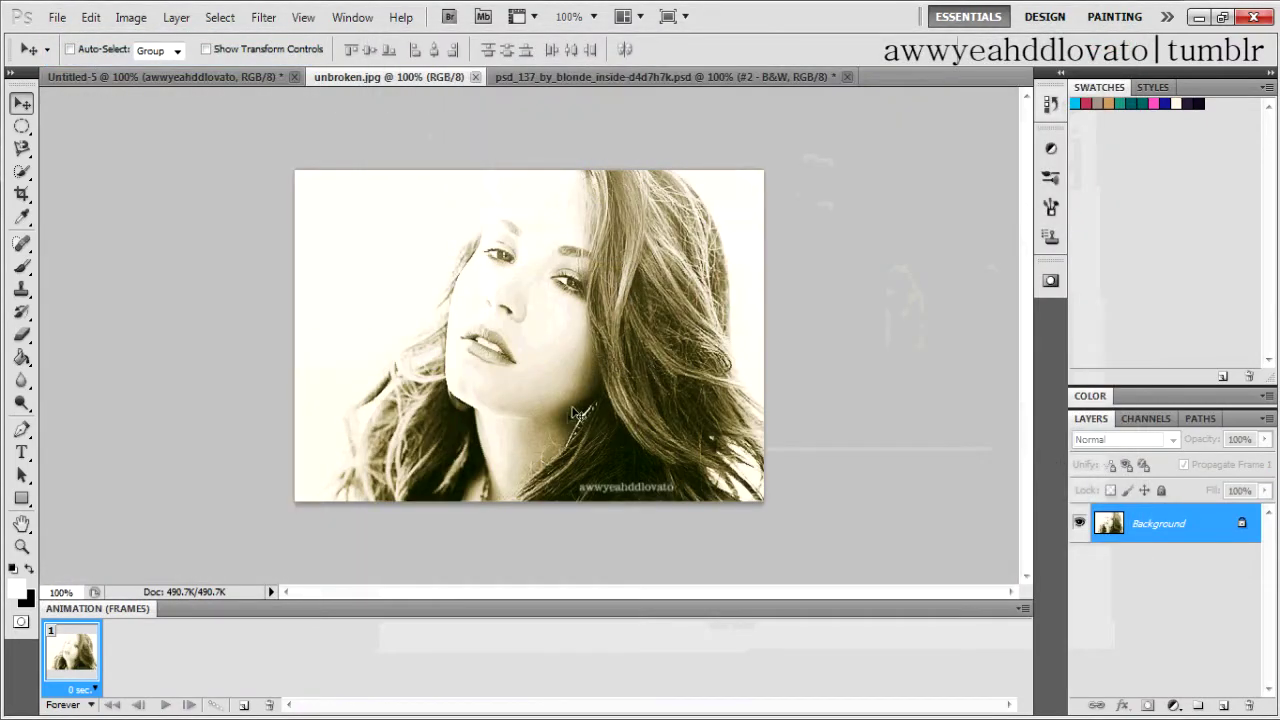
pyautogui.press('F2')
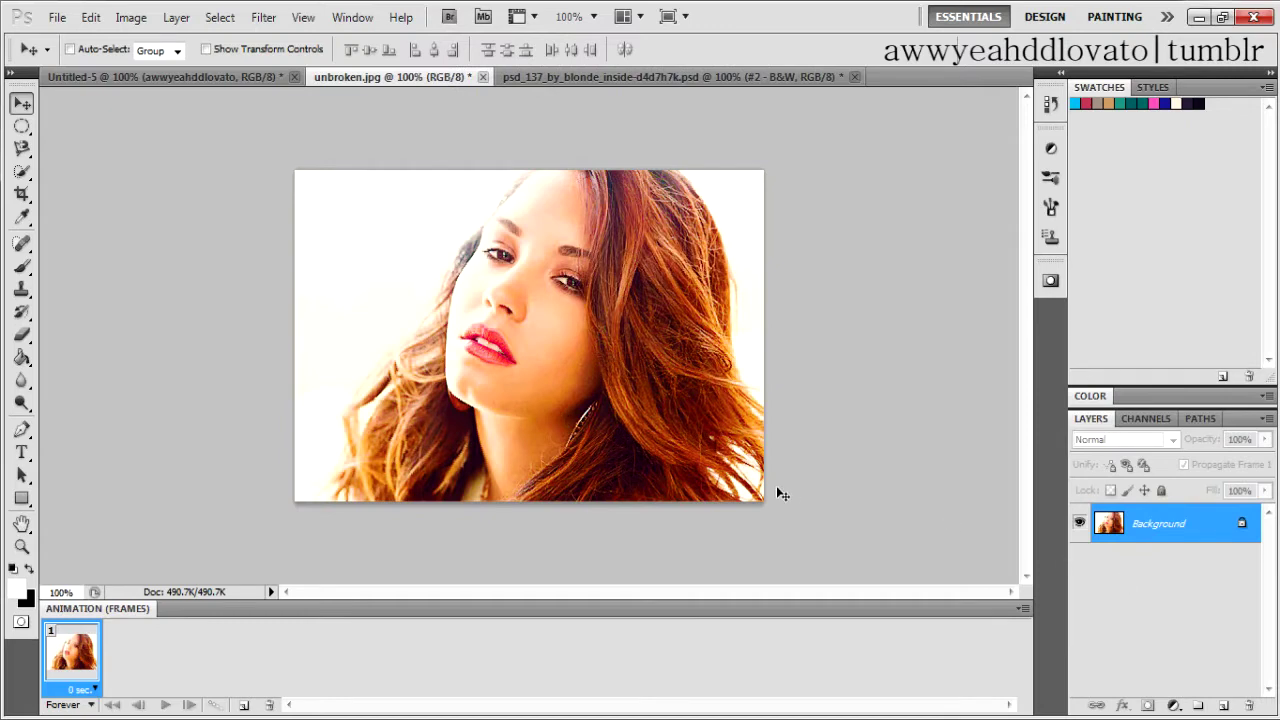
pyautogui.click(636, 76)
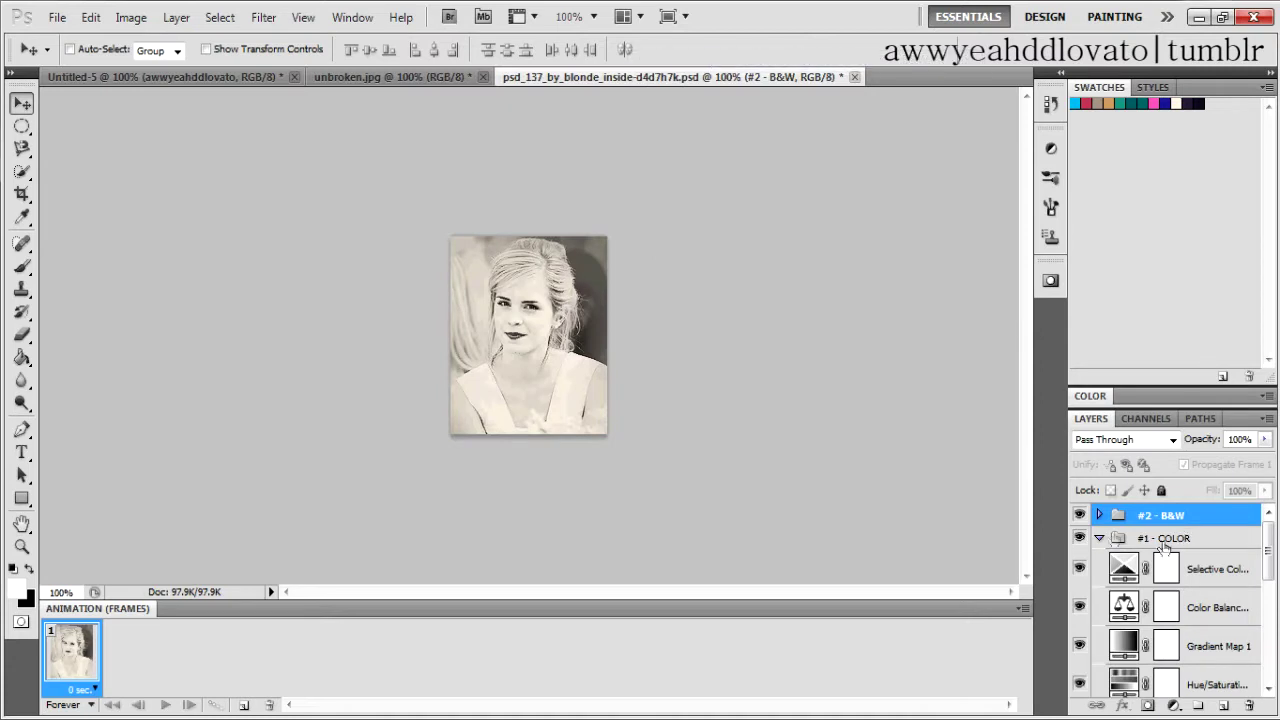
# - Hide the PSD's #2 - B&W group and select the Selective Color layer's mask
pyautogui.click(1079, 514)
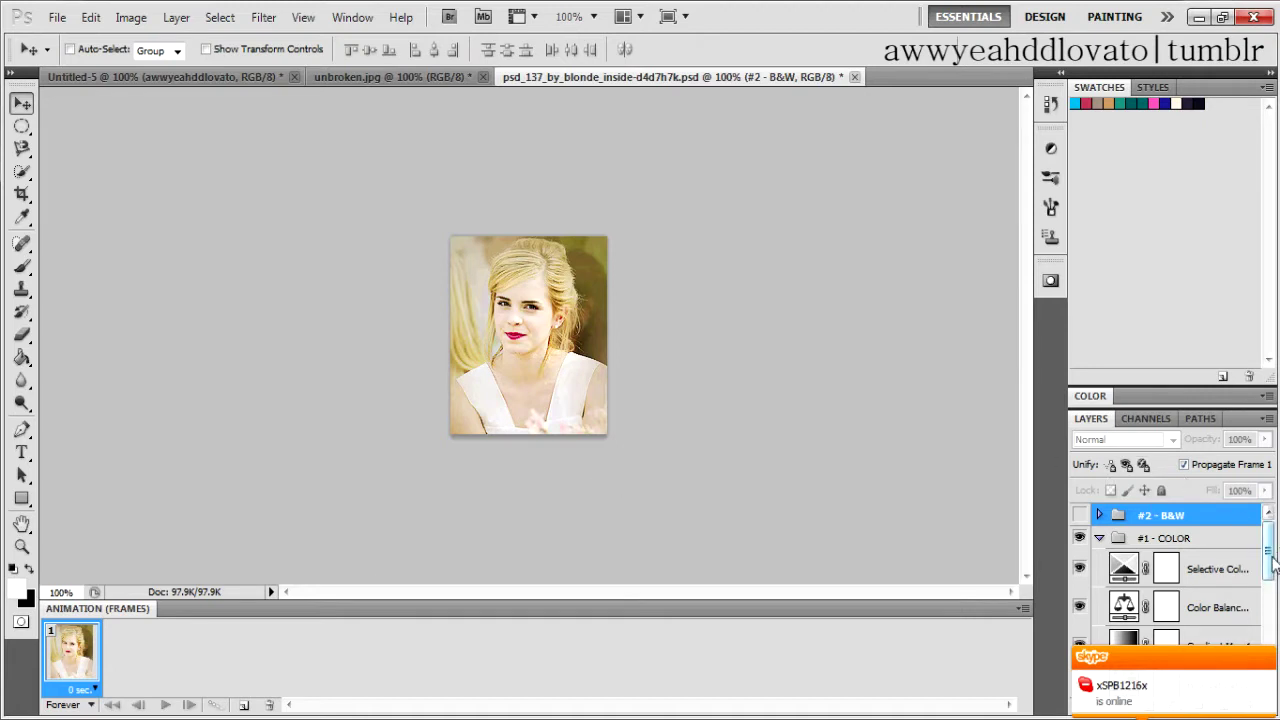
pyautogui.click(1170, 574)
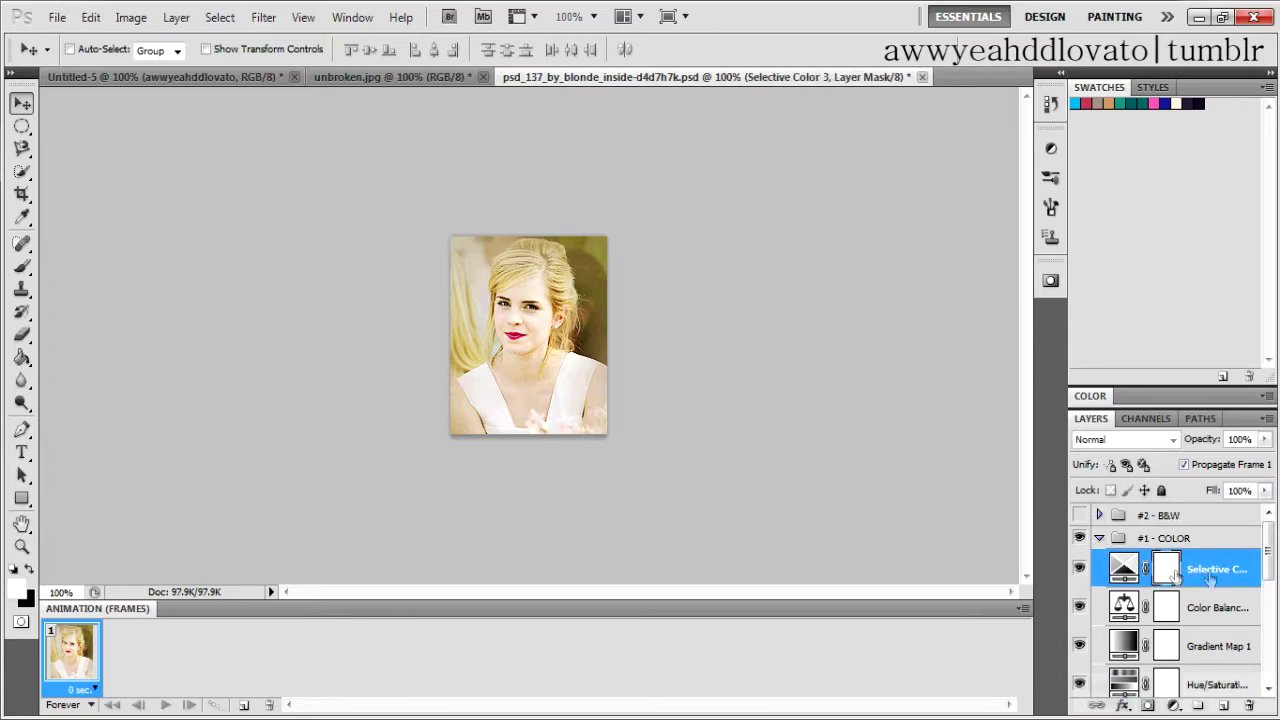
pyautogui.moveTo(1268, 580); pyautogui.dragTo(1252, 668)
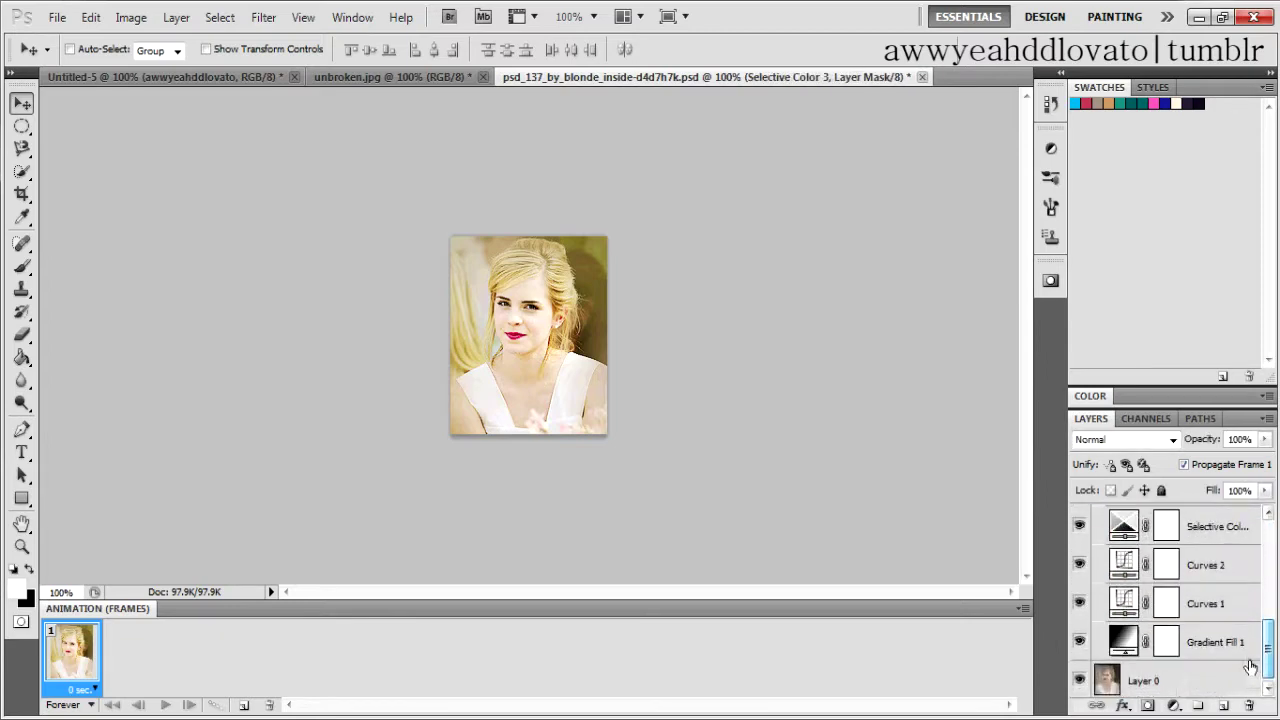
# - Drag the Selective Color through Gradient Fill 1 layers out, then return to unbroken.jpg
pyautogui.keyDown('shift'); pyautogui.click(1249, 646); pyautogui.keyUp('shift')
pyautogui.moveTo(1249, 646); pyautogui.dragTo(634, 263)
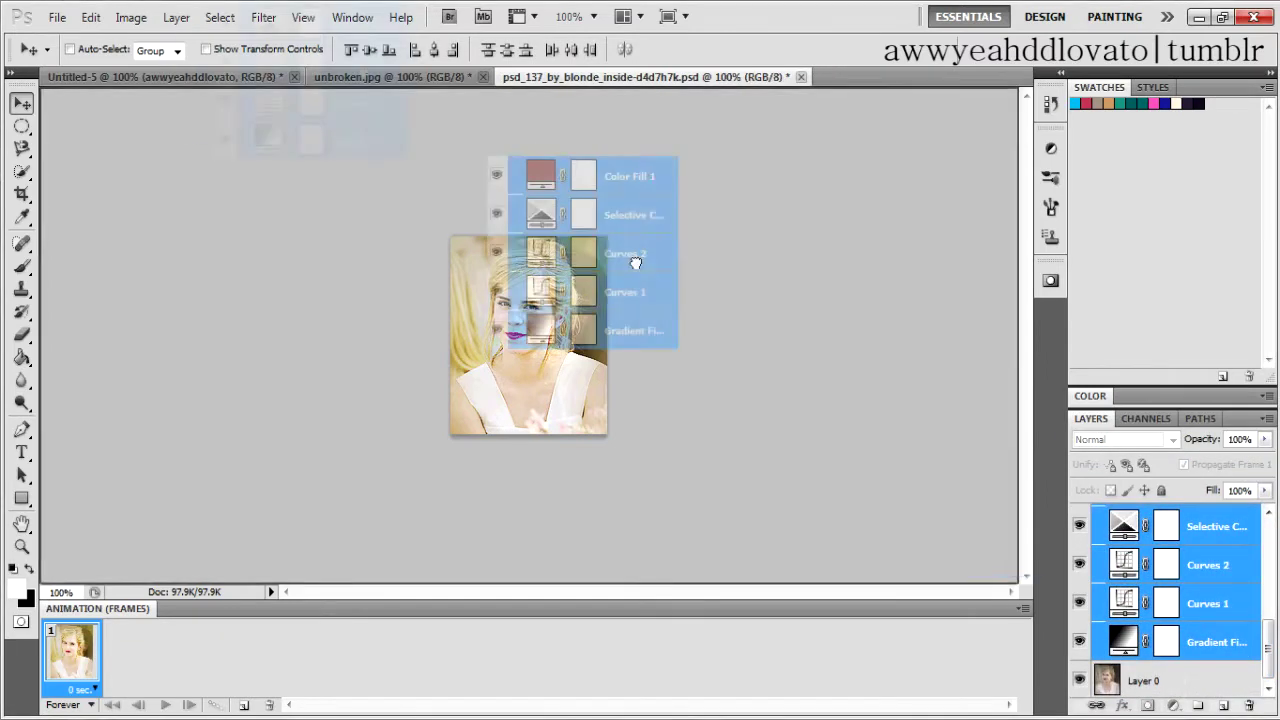
pyautogui.scroll(3, 1236, 585)
pyautogui.moveTo(382, 76); pyautogui.dragTo(656, 77)
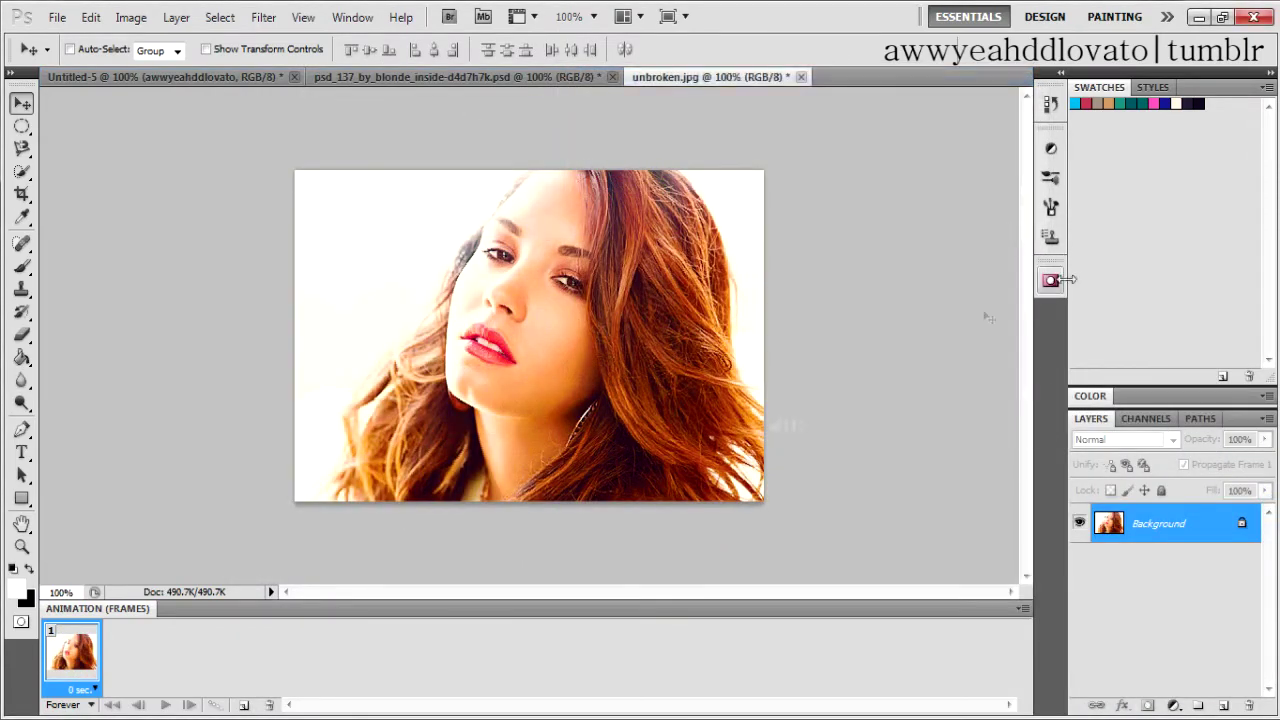
# - Copy the PSD's #1 - COLOR group onto the unbroken.jpg portrait
pyautogui.click(491, 76)
pyautogui.click(1160, 540)
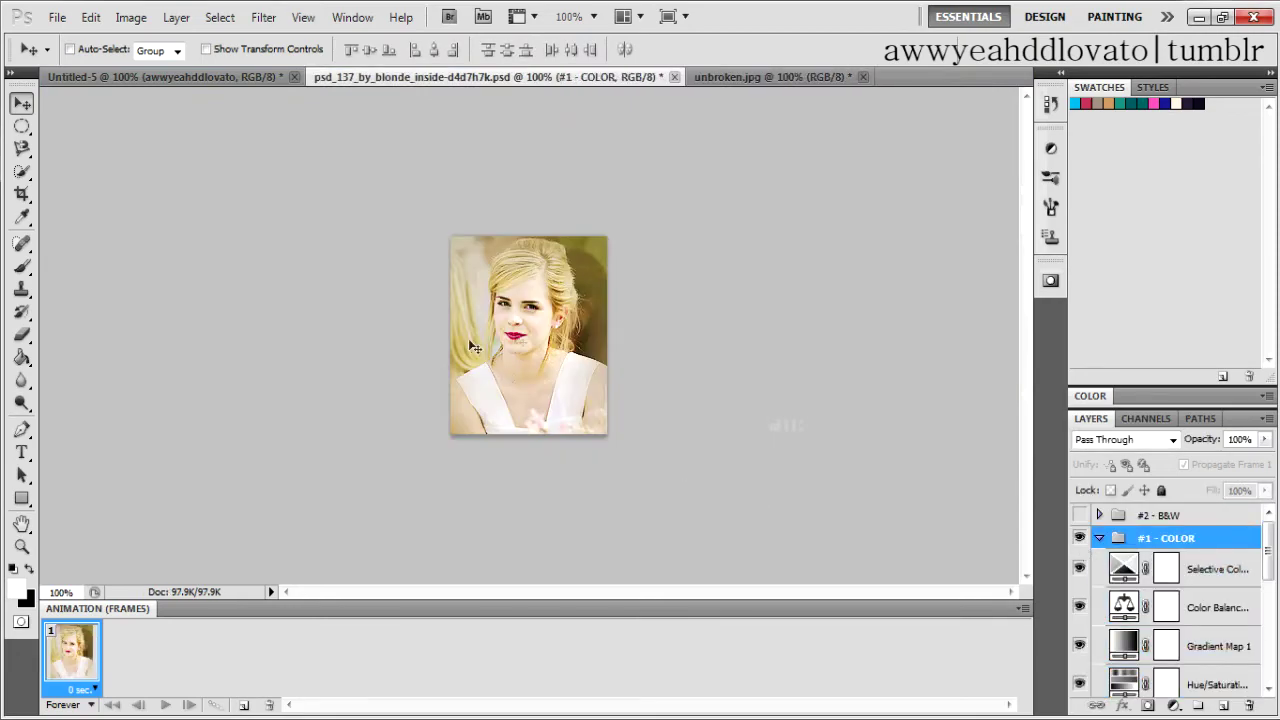
pyautogui.moveTo(735, 77); pyautogui.dragTo(603, 268)
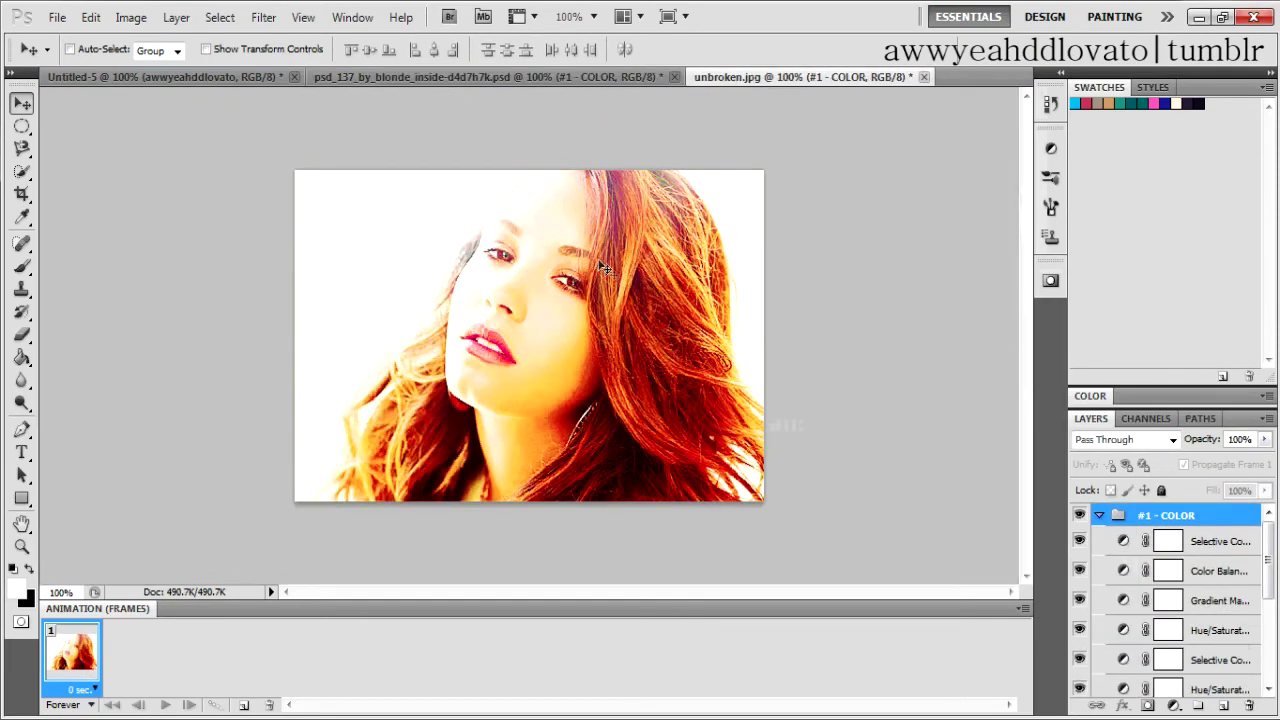
pyautogui.click(1099, 515)
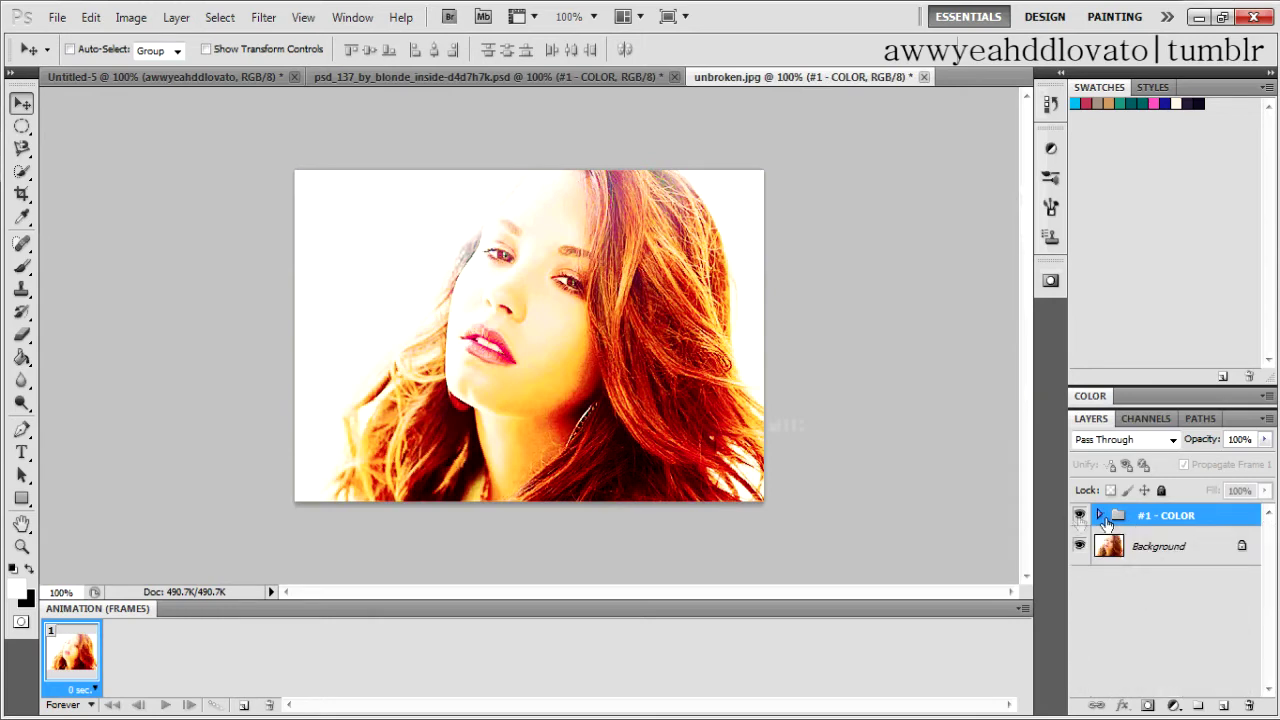
# - Copy the PSD's #2 - B&W group onto the unbroken.jpg portrait as well
pyautogui.click(501, 76)
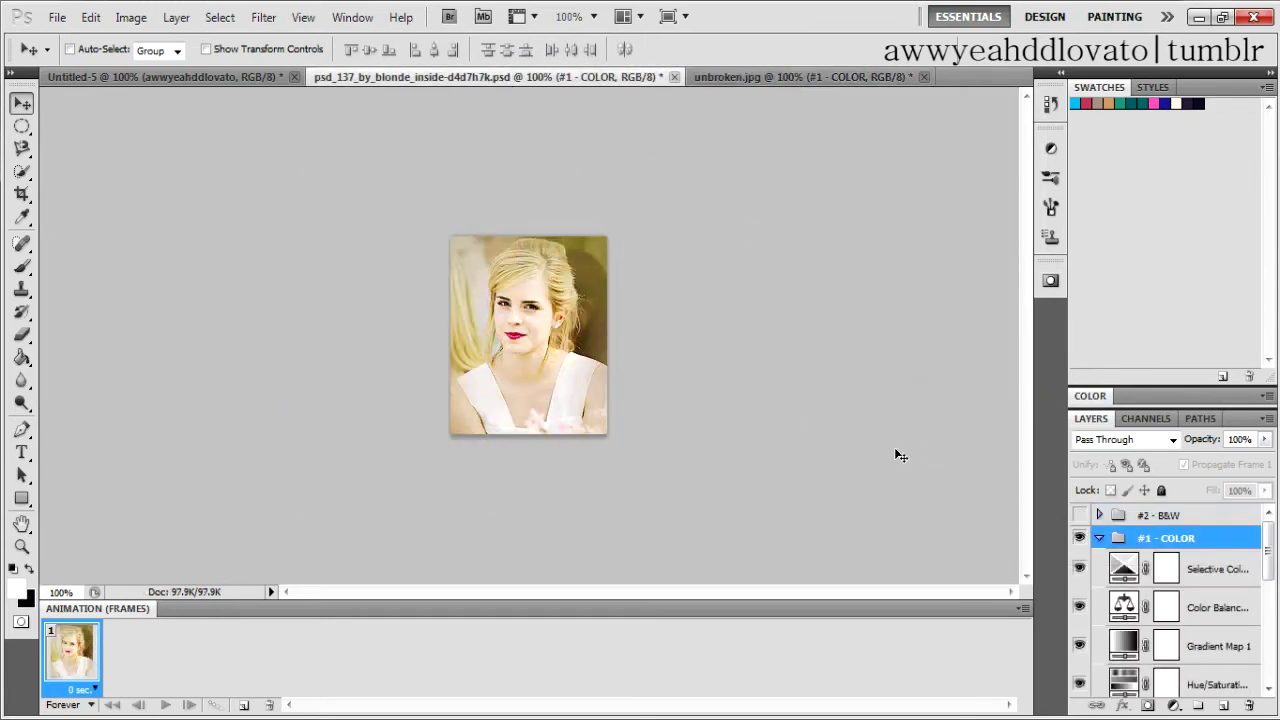
pyautogui.click(1100, 538)
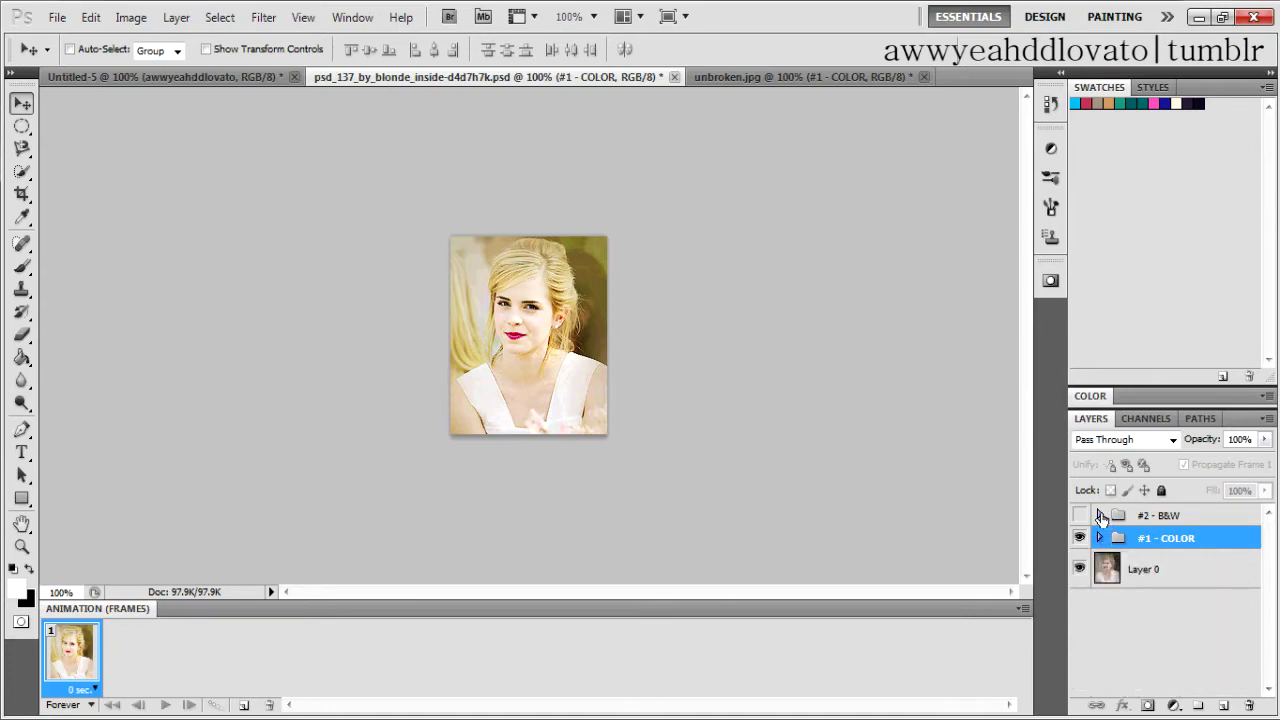
pyautogui.click(1099, 515)
pyautogui.click(1148, 516)
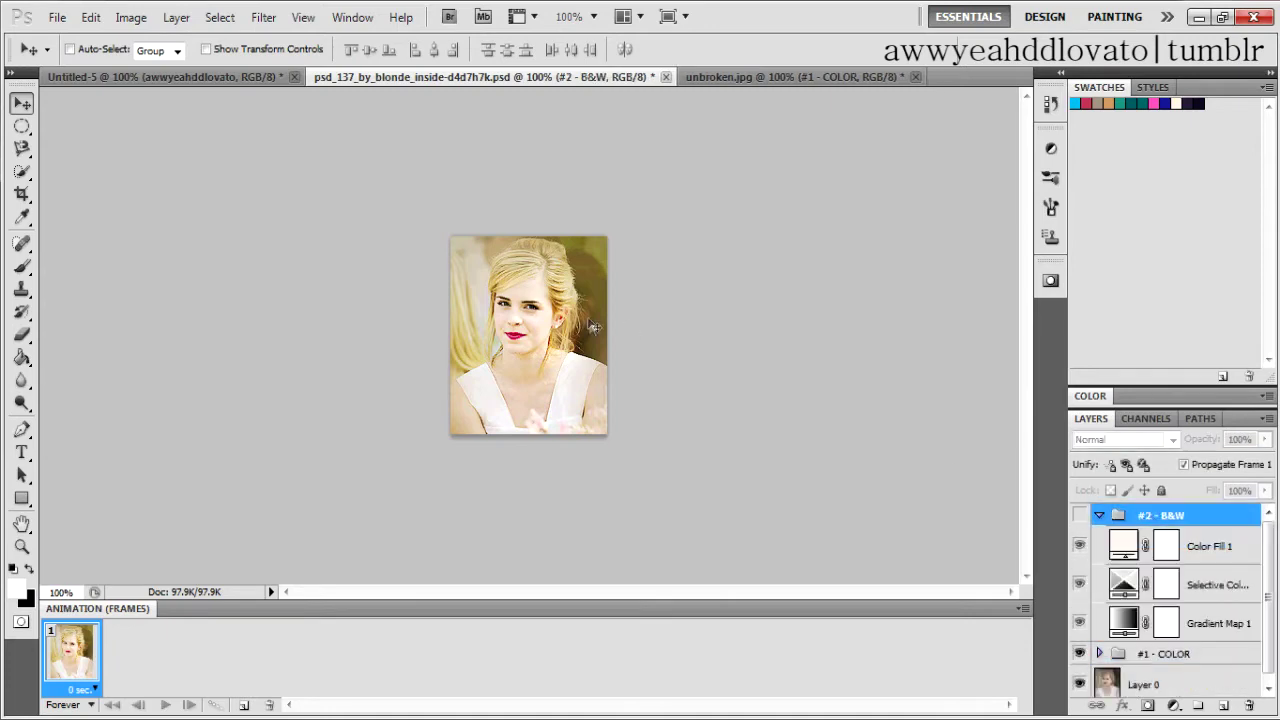
pyautogui.moveTo(778, 69); pyautogui.dragTo(665, 272)
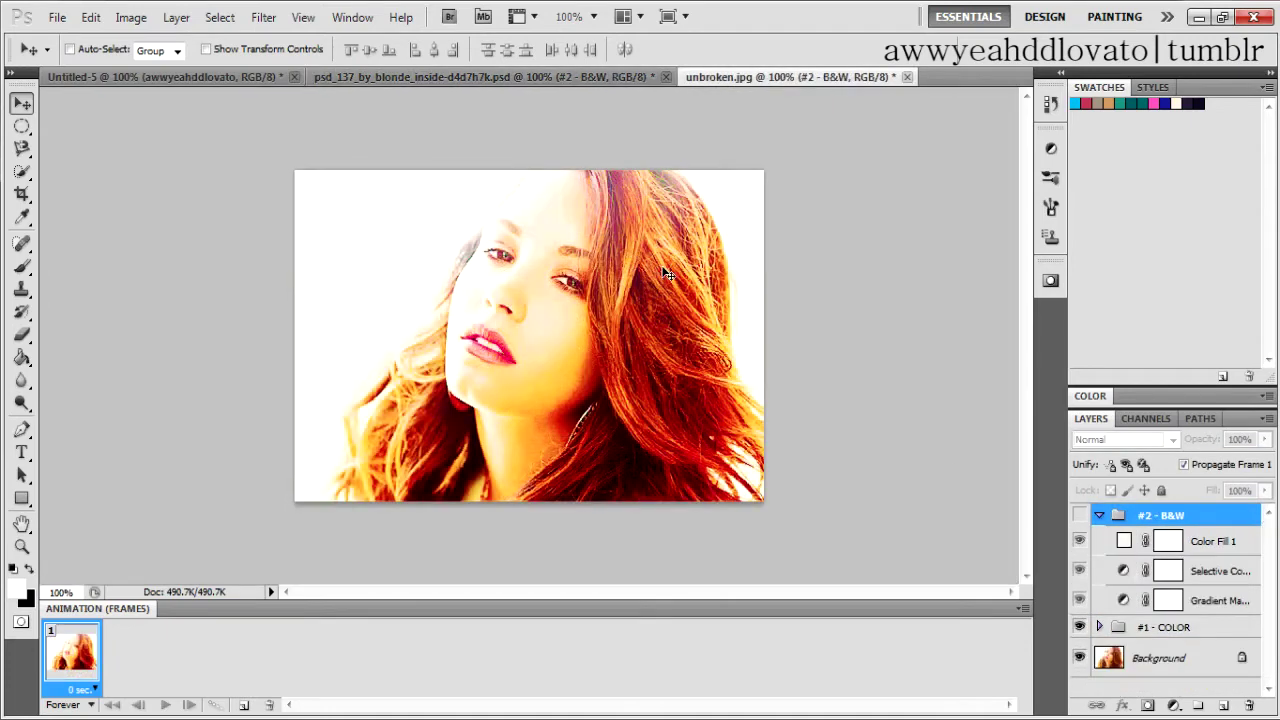
# - Show the #2 - B&W group and compare its Color Fill 1, Gradient Map and Selective Color layers
pyautogui.click(1079, 514)
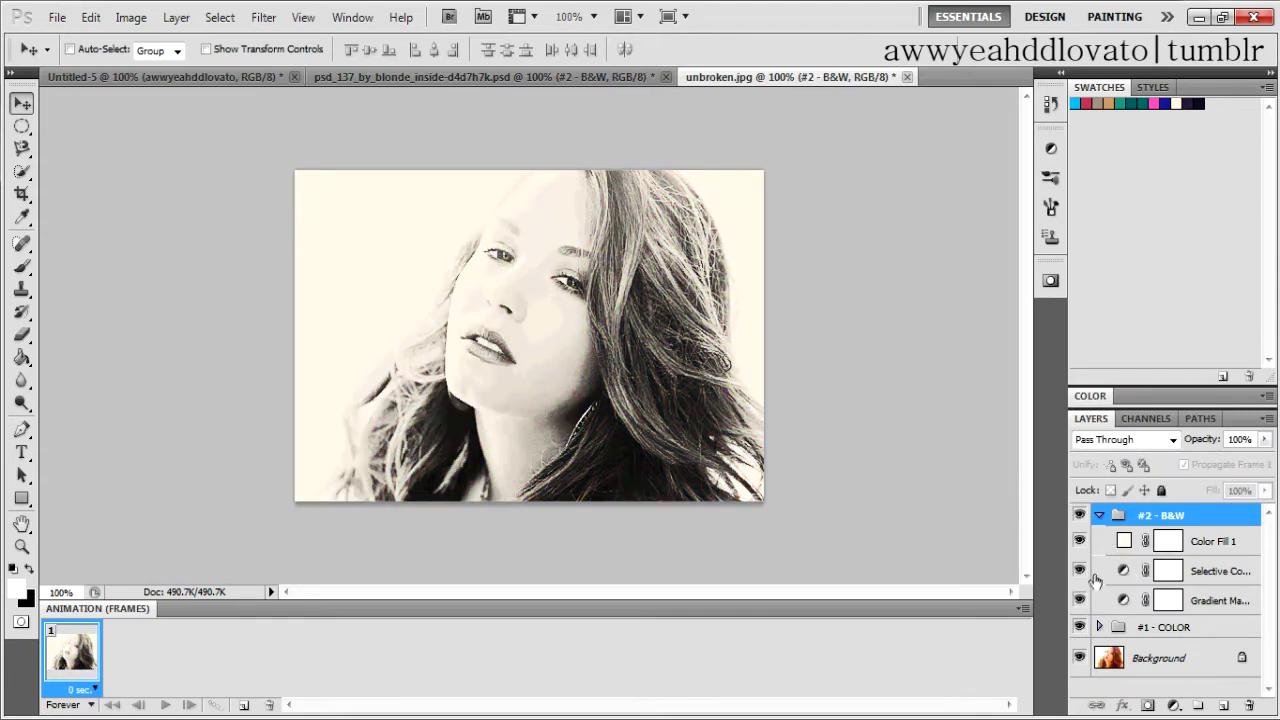
pyautogui.click(1079, 540)
pyautogui.click(1079, 540)
pyautogui.click(1079, 599)
pyautogui.click(1079, 599)
pyautogui.click(1079, 570)
pyautogui.click(1079, 570)
# - Compare Color Fill 1's cream tint, leaving the Selective Color layer hidden
pyautogui.click(1079, 570)
pyautogui.click(1079, 540)
pyautogui.click(1079, 570)
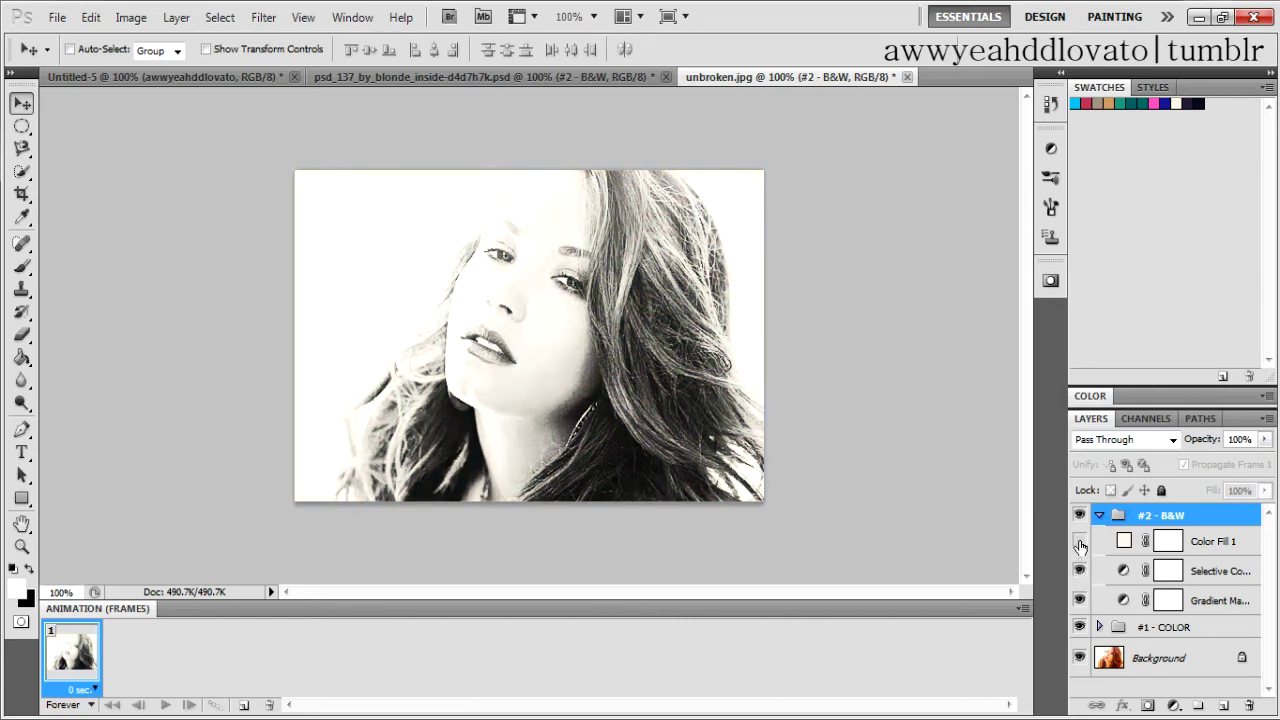
pyautogui.click(1079, 540)
pyautogui.click(1079, 541)
pyautogui.click(1079, 541)
pyautogui.click(1082, 572)
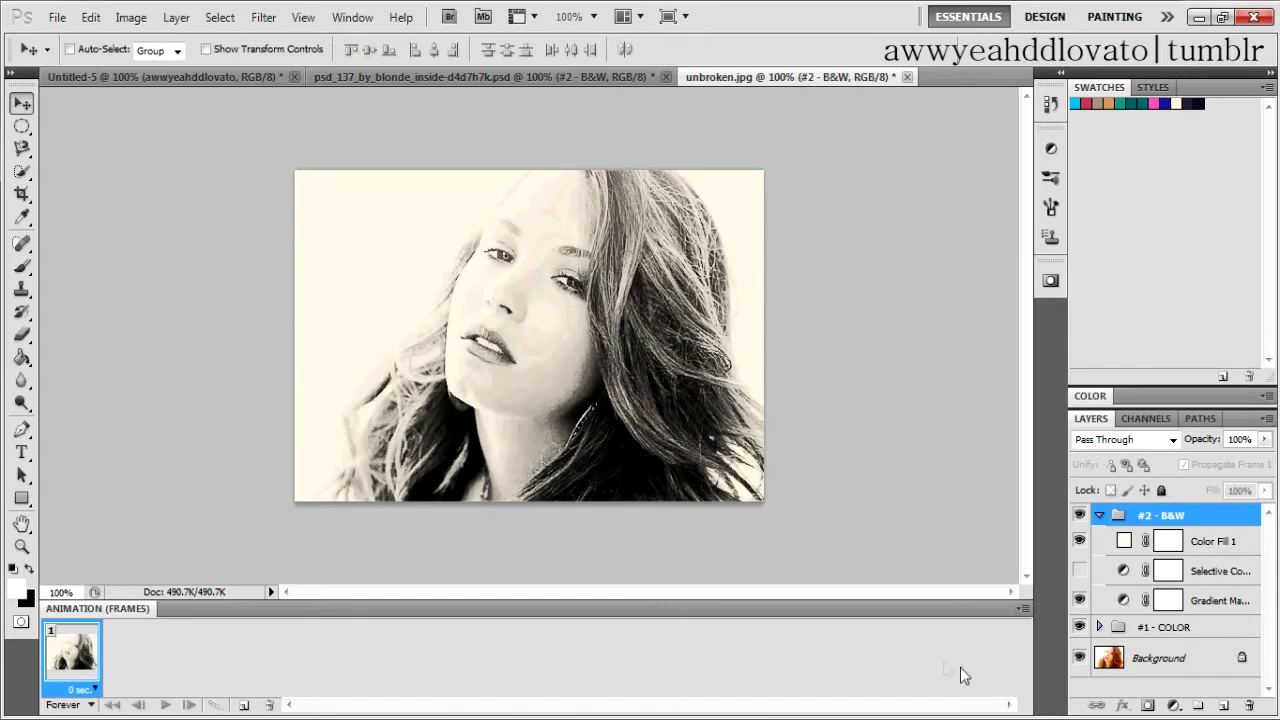
# - Move the #2 - B&W group below the #1 - COLOR group
pyautogui.click(1098, 627)
pyautogui.click(1098, 627)
pyautogui.moveTo(1180, 516); pyautogui.dragTo(1155, 642)
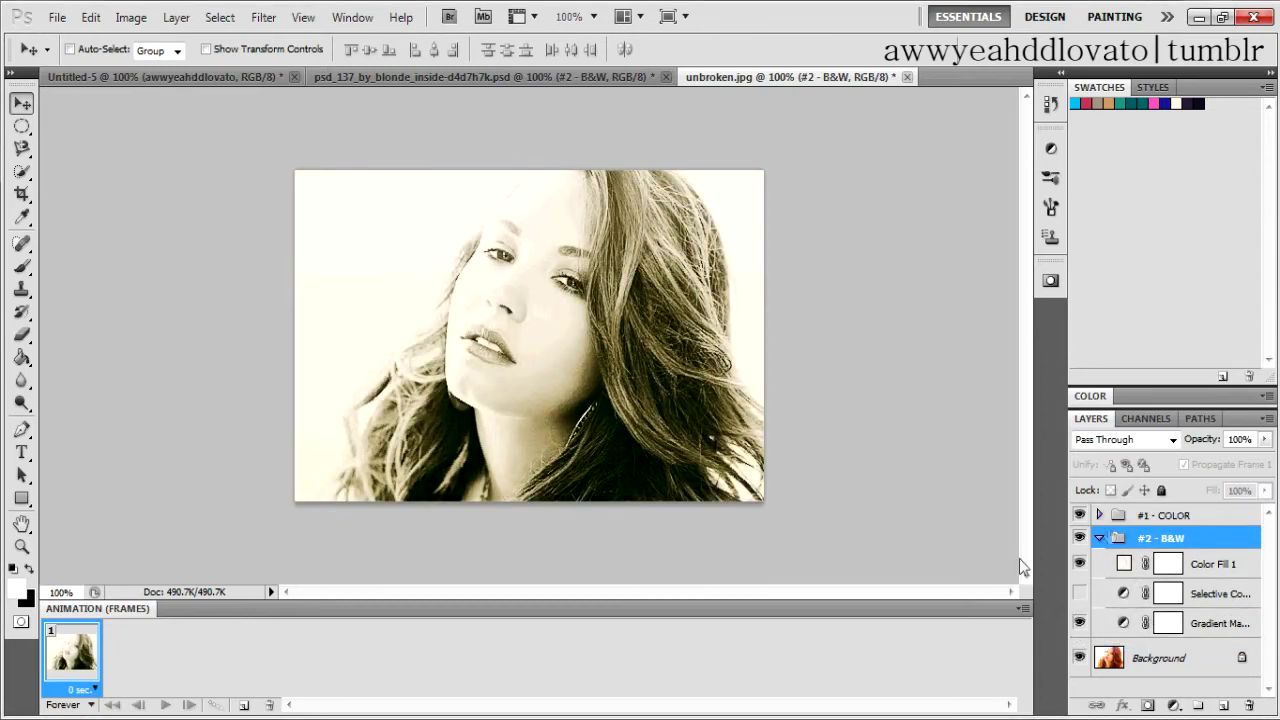
# - Turn Selective Color back on, keeping the Gradient Map and Color Fill 1 visible
pyautogui.click(1080, 622)
pyautogui.click(1080, 622)
pyautogui.click(1079, 593)
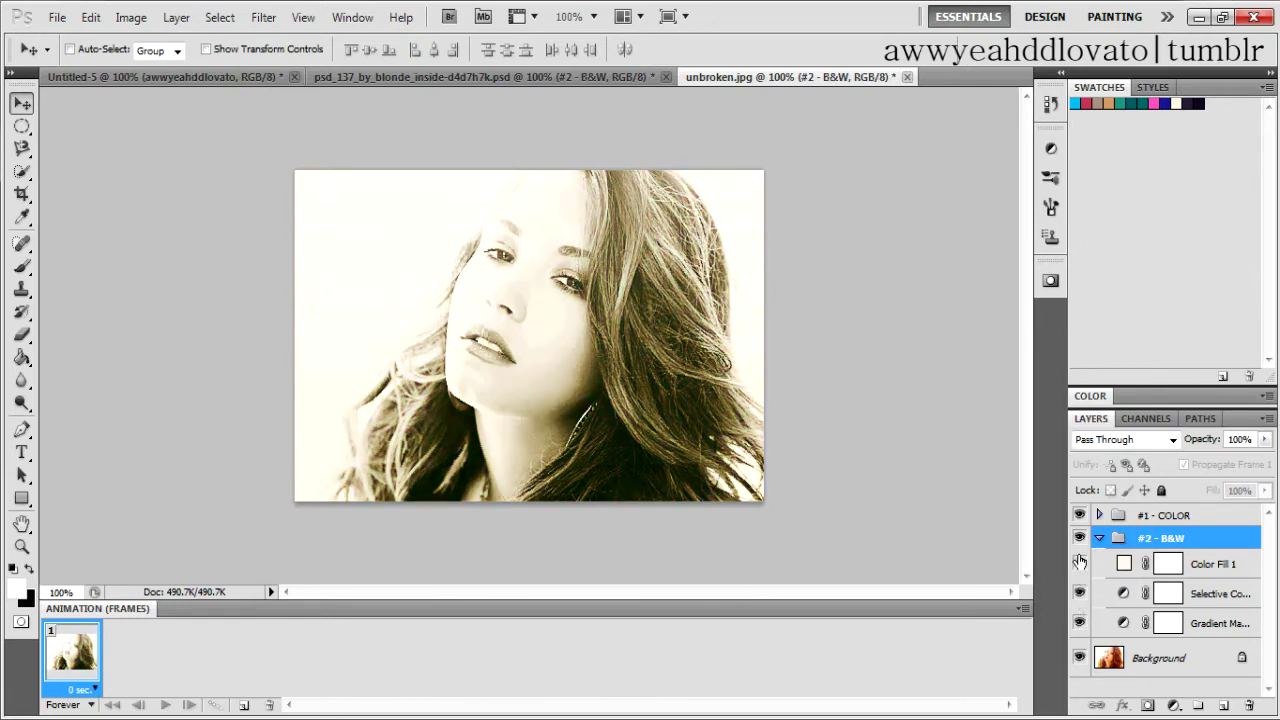
pyautogui.click(1080, 563)
pyautogui.click(1080, 563)
pyautogui.click(1080, 563)
# - Collapse #2 - B&W and expand #1 - COLOR to list its adjustment layers
pyautogui.click(1099, 538)
pyautogui.click(1100, 515)
pyautogui.scroll(-1, 1248, 612)
pyautogui.scroll(-2, 1265, 610)
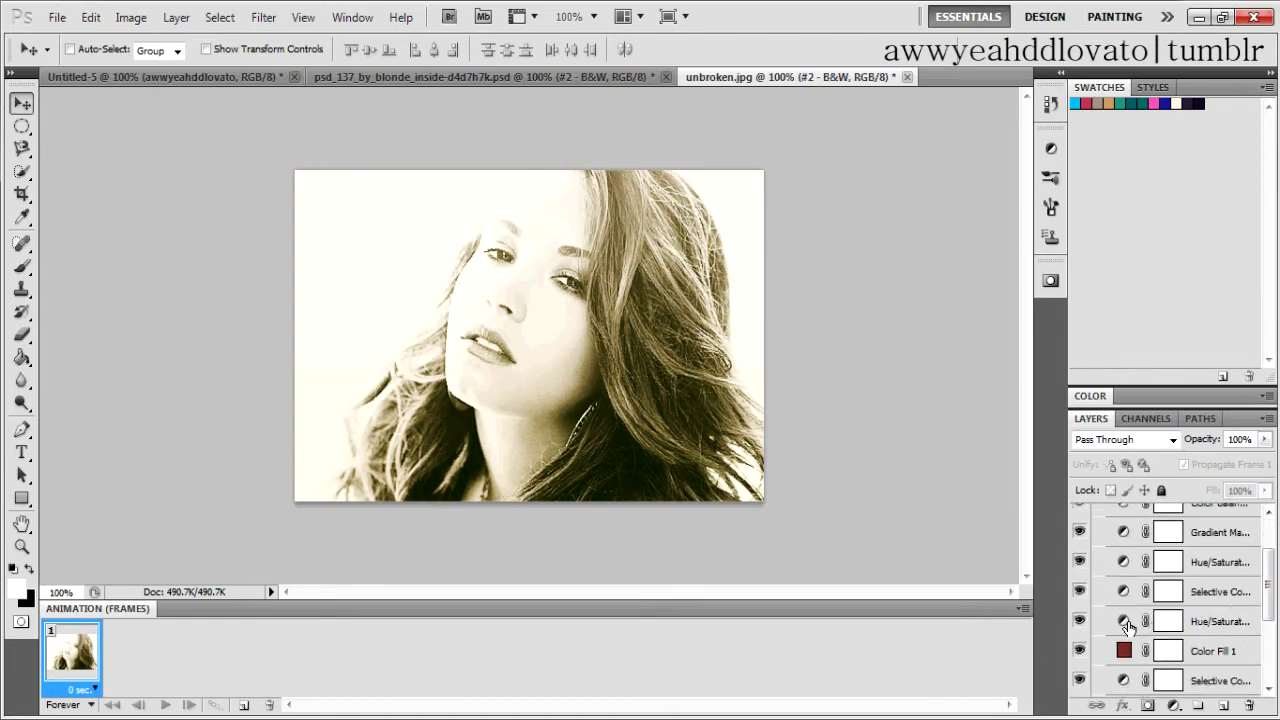
pyautogui.doubleClick(1124, 622)
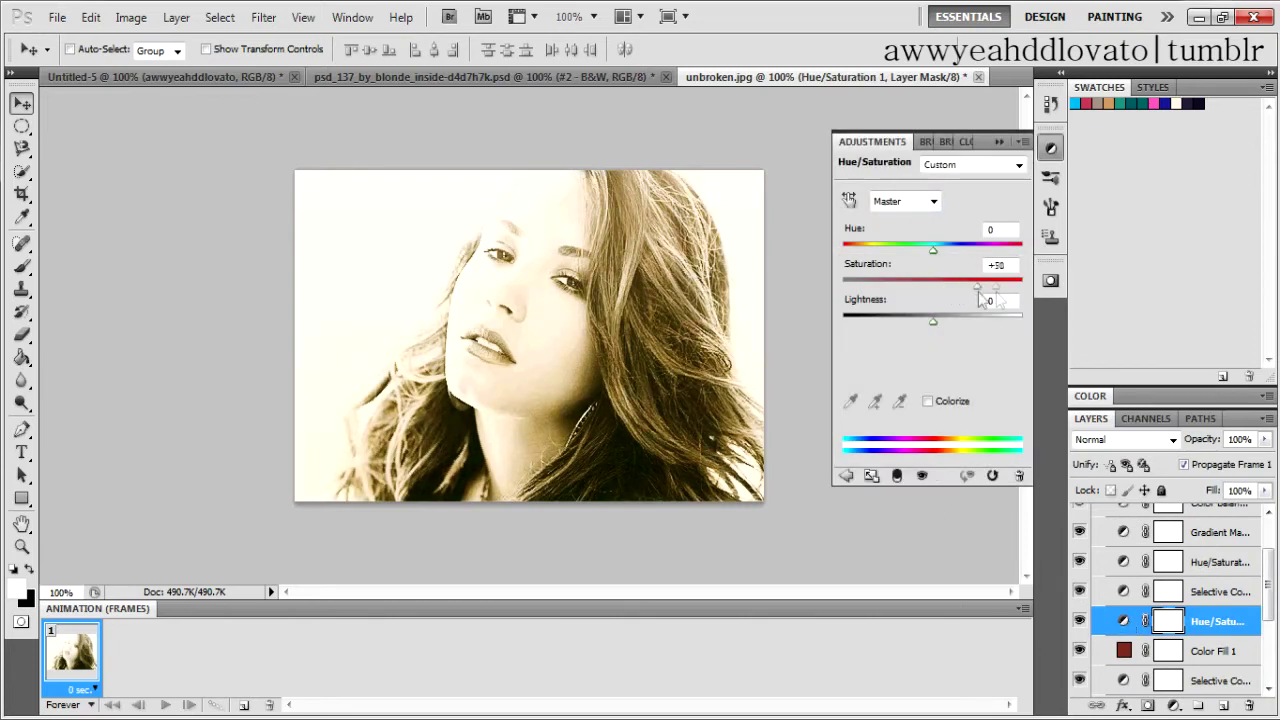
pyautogui.moveTo(978, 291)
pyautogui.mouseDown()
pyautogui.moveTo(880, 291)
pyautogui.moveTo(993, 300)
pyautogui.moveTo(977, 300)
pyautogui.mouseUp()
pyautogui.click(999, 141)
pyautogui.scroll(-2, 1237, 620)
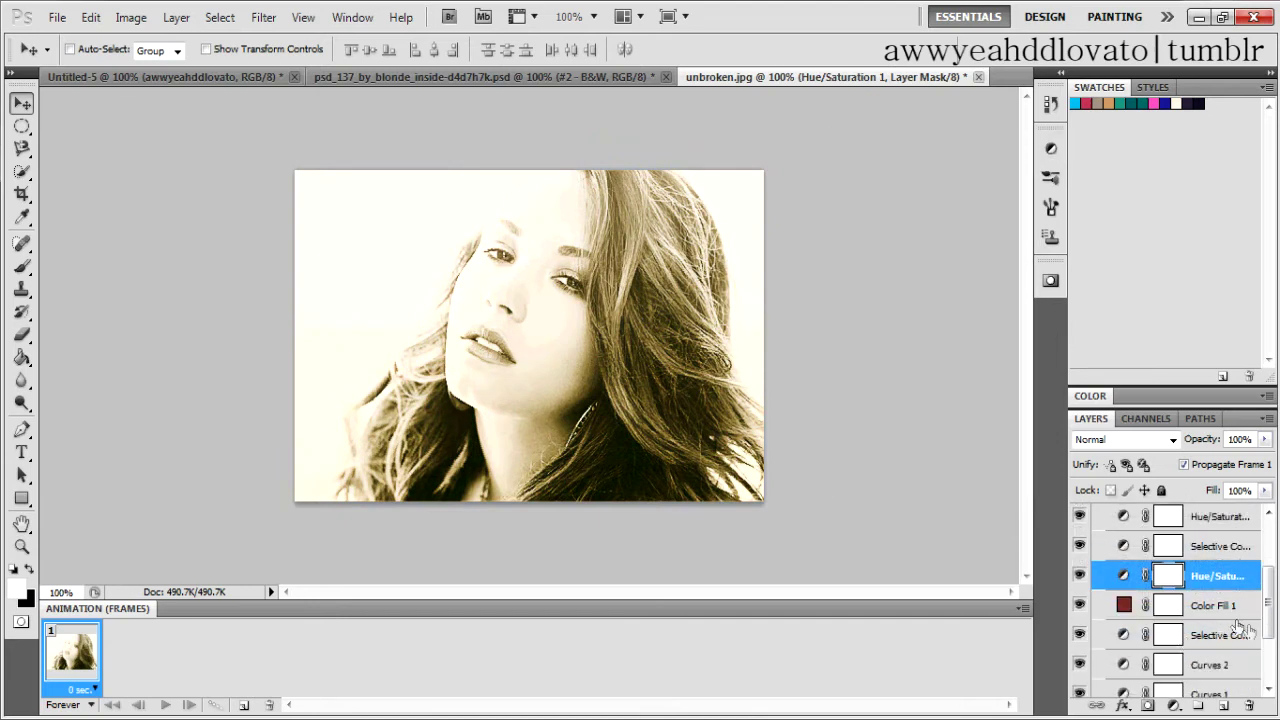
pyautogui.scroll(-3, 1250, 660)
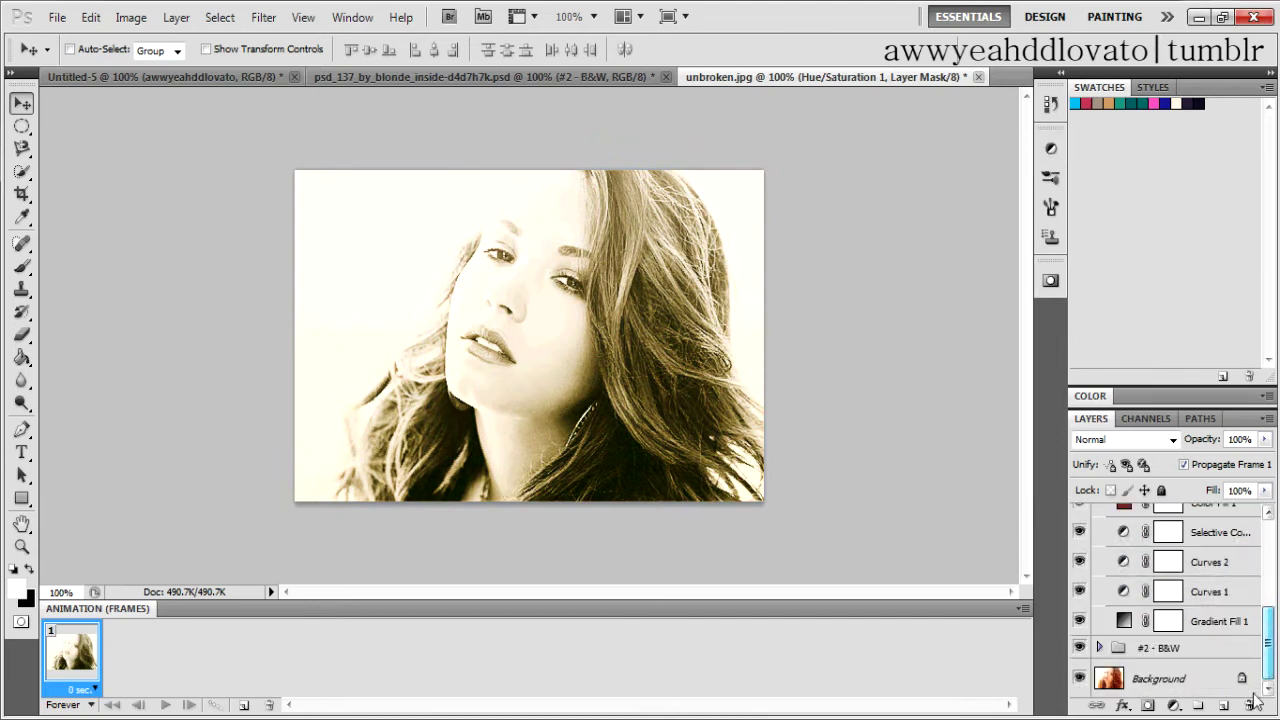
# - Pull the Curves 1 RGB curve down to darken the portrait's midtones
pyautogui.doubleClick(1123, 591)
pyautogui.moveTo(924, 300); pyautogui.dragTo(943, 329)
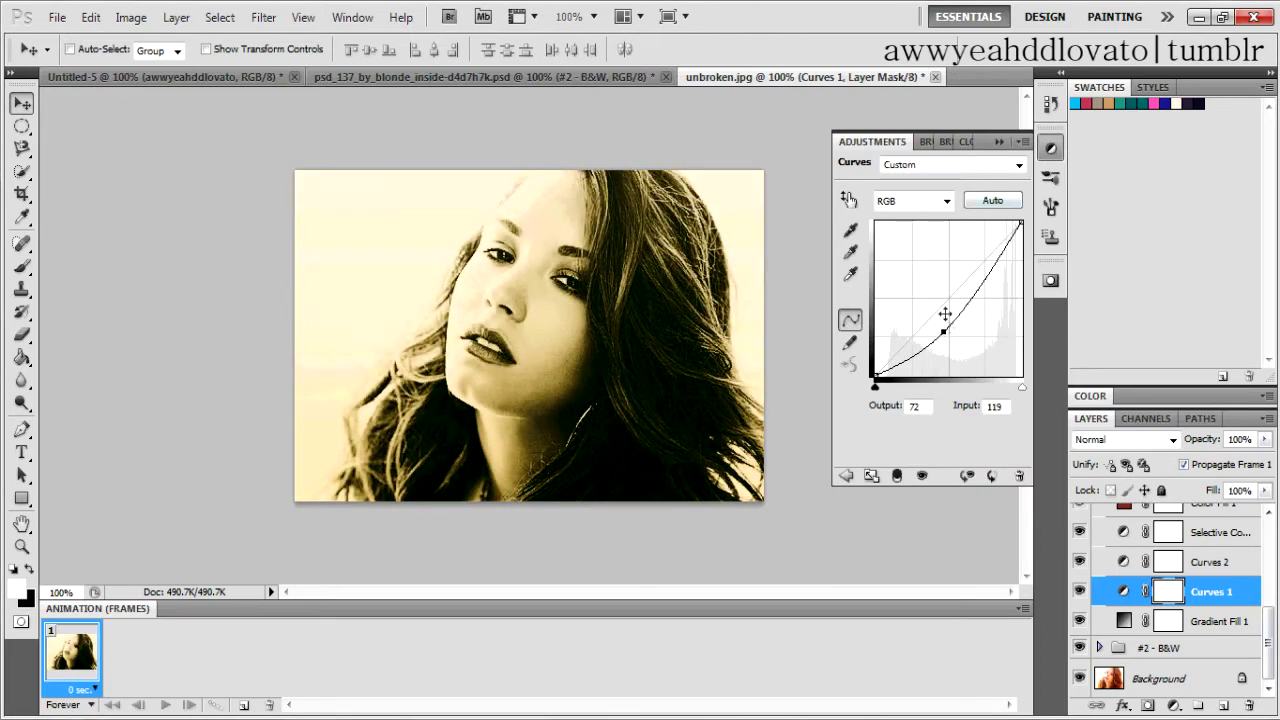
pyautogui.click(999, 141)
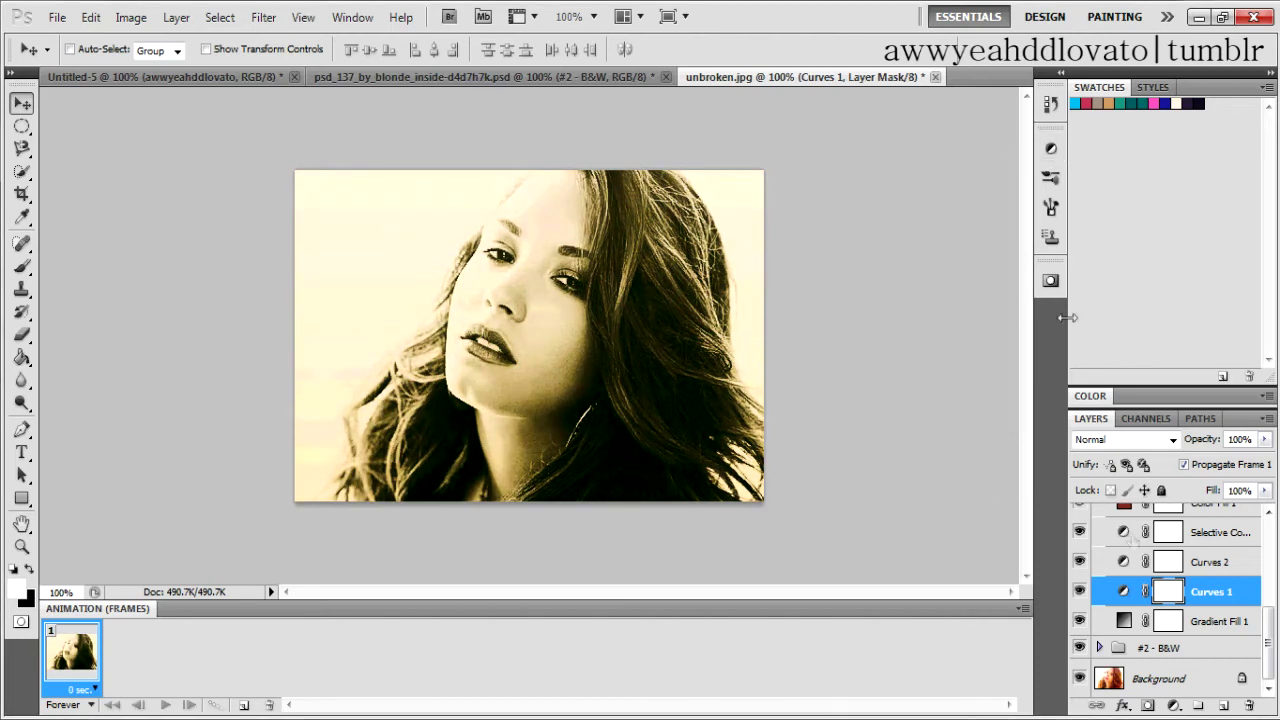
# - Try a steeper, higher-contrast Curves 2 curve, then undo it
pyautogui.click(1124, 562)
pyautogui.moveTo(928, 326); pyautogui.dragTo(947, 294)
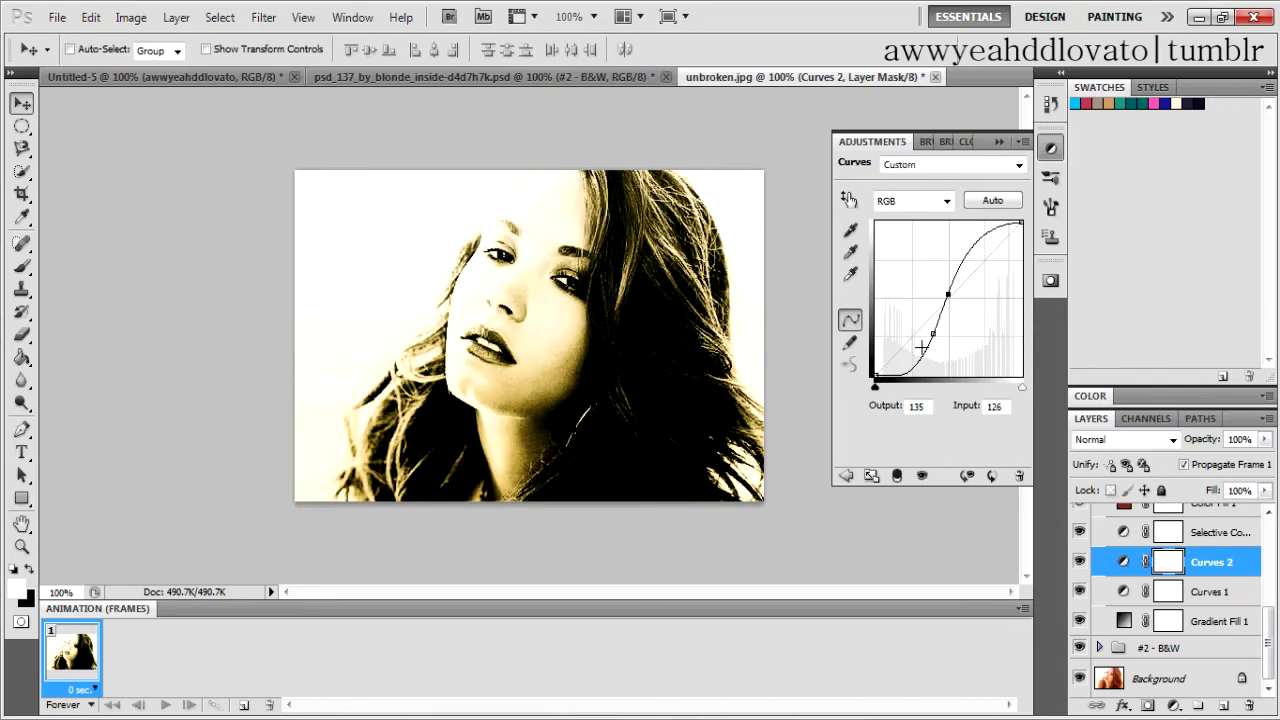
pyautogui.hotkey('ctrl', 'alt', 'z')
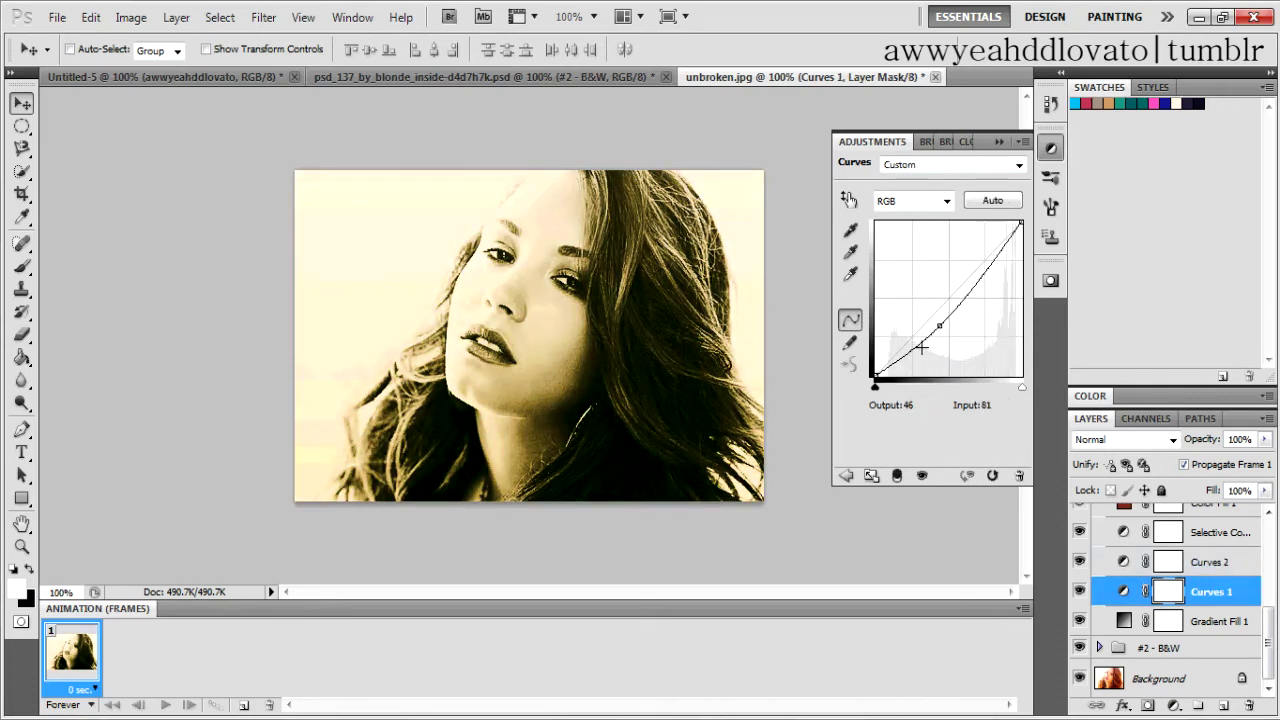
pyautogui.click(998, 142)
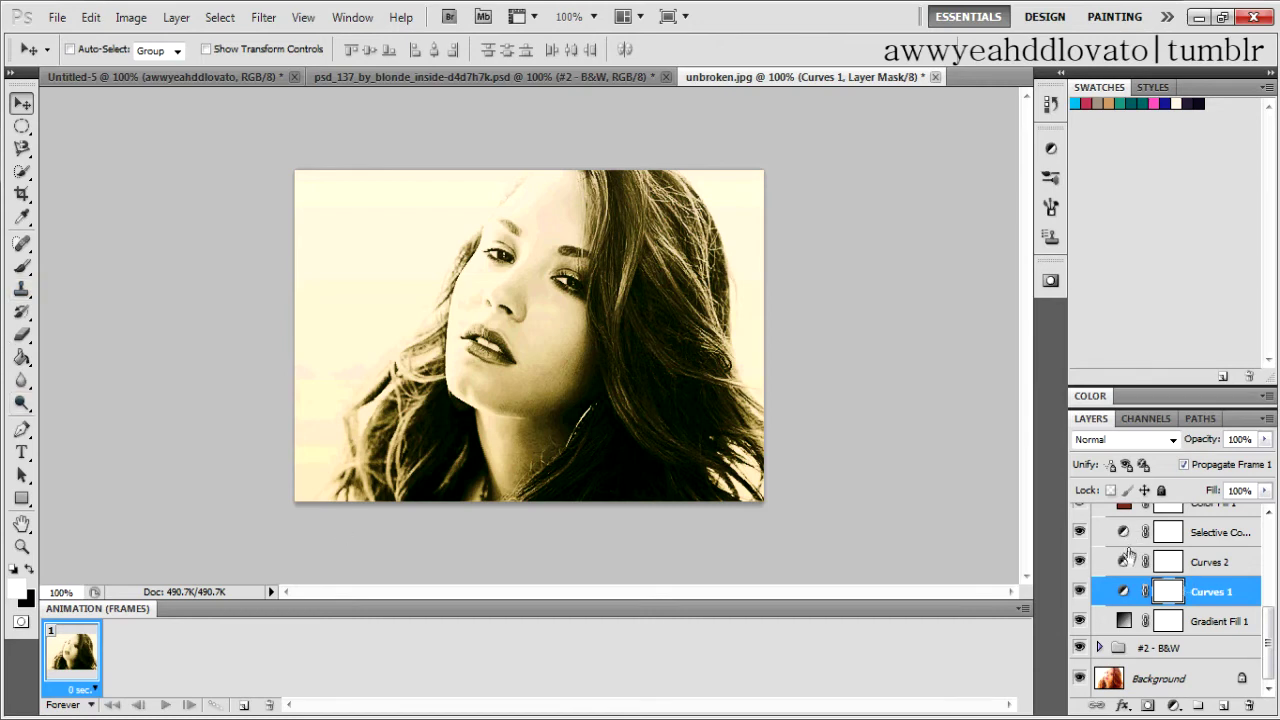
pyautogui.scroll(3, 1268, 643)
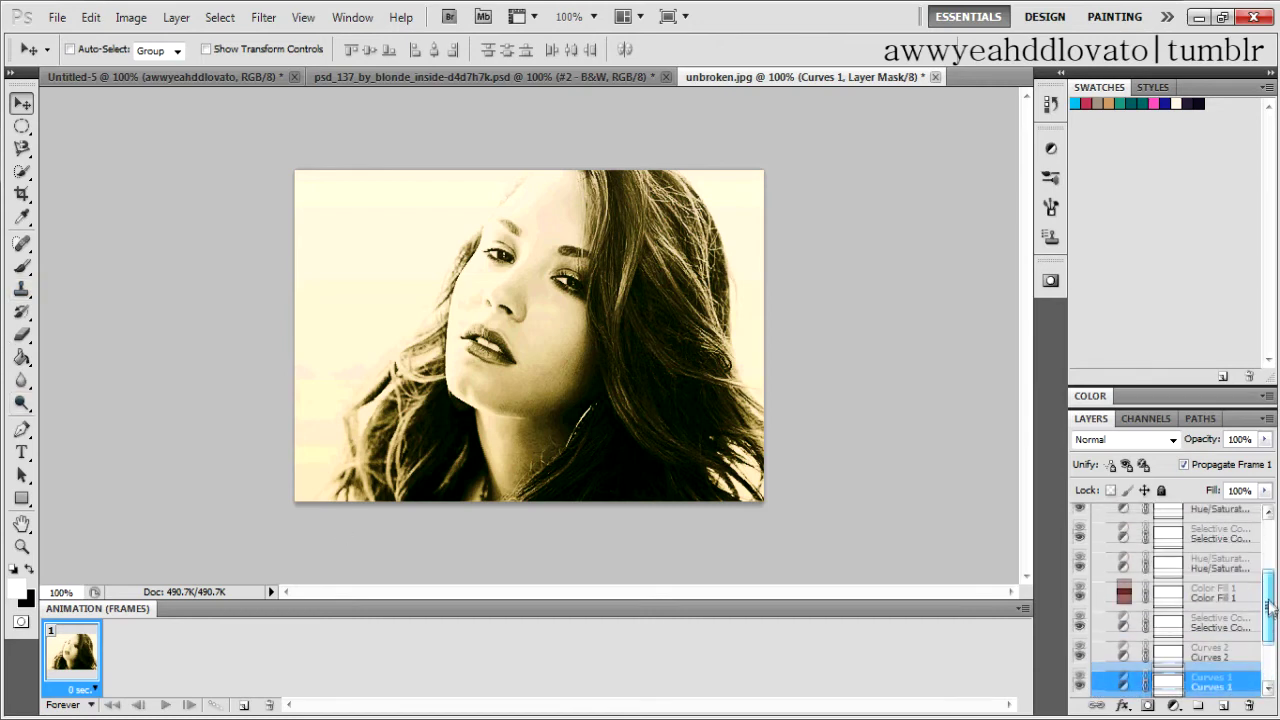
pyautogui.scroll(-2, 1268, 643)
pyautogui.doubleClick(1125, 652)
pyautogui.click(850, 232)
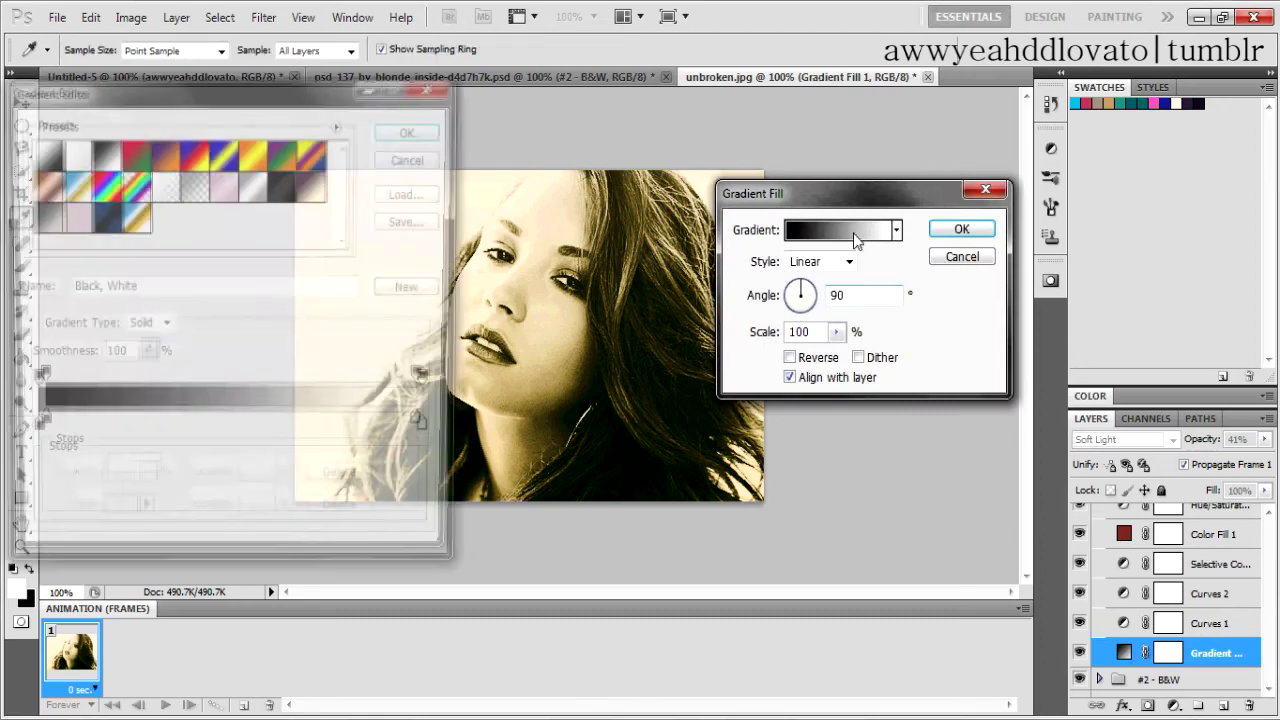
pyautogui.click(313, 195)
pyautogui.click(257, 190)
pyautogui.click(255, 160)
pyautogui.click(199, 150)
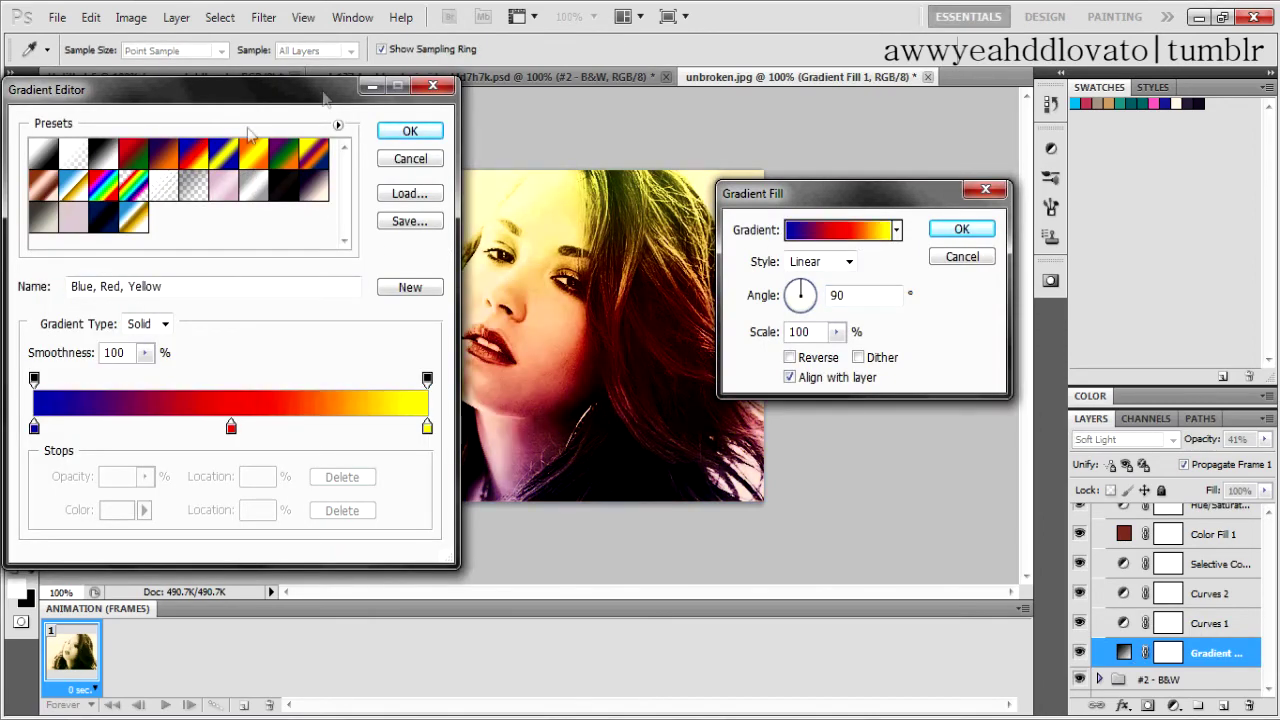
pyautogui.moveTo(279, 104); pyautogui.dragTo(340, 203)
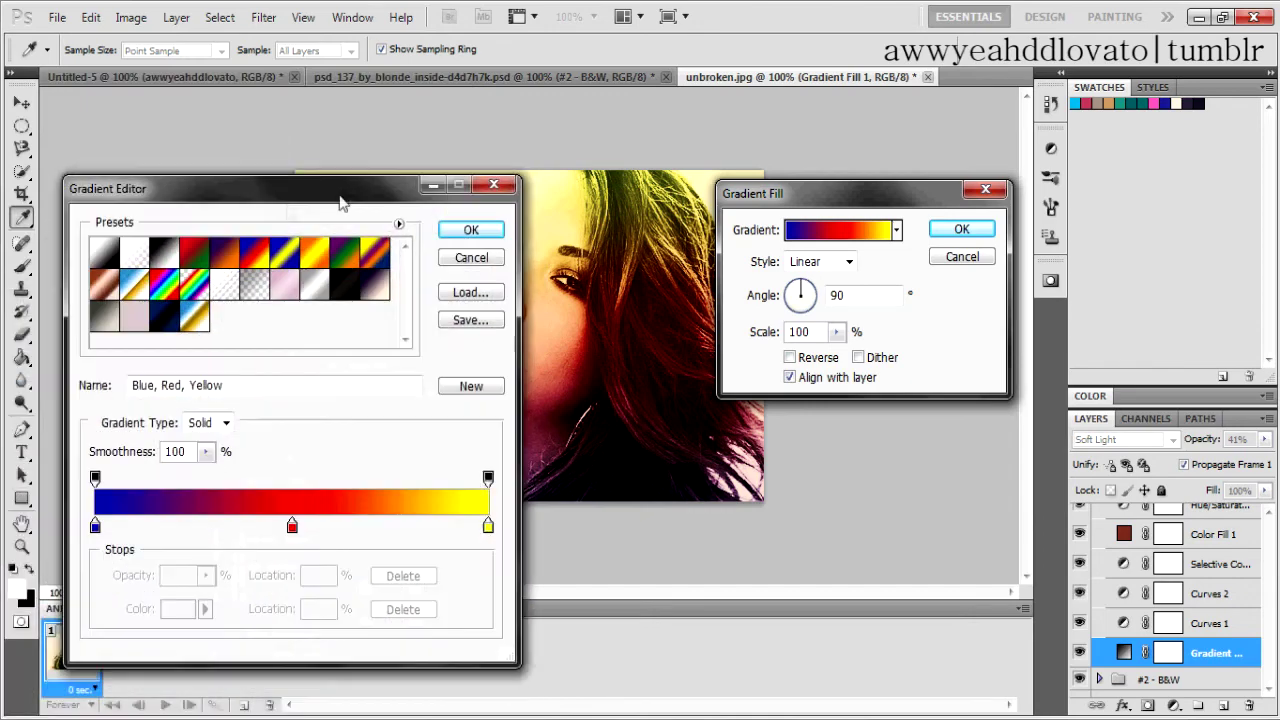
pyautogui.moveTo(383, 191); pyautogui.dragTo(1176, 134)
pyautogui.click(897, 229)
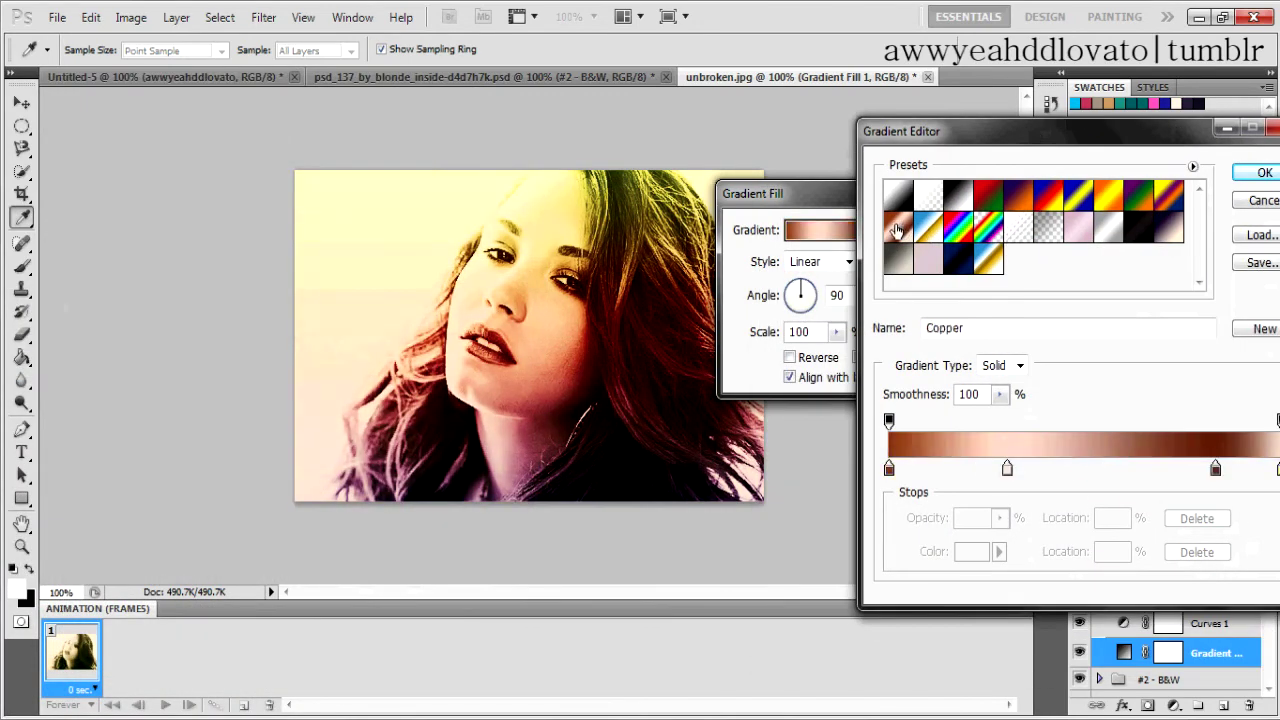
pyautogui.click(929, 230)
pyautogui.click(932, 262)
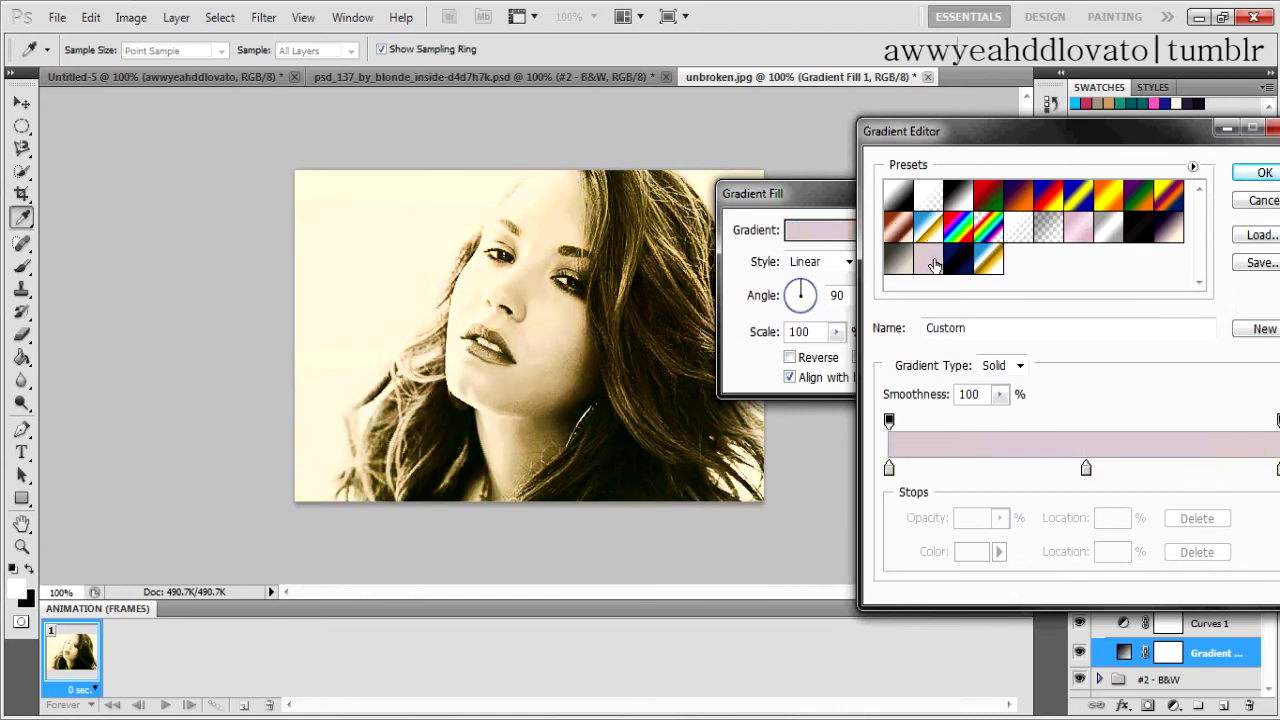
pyautogui.click(910, 265)
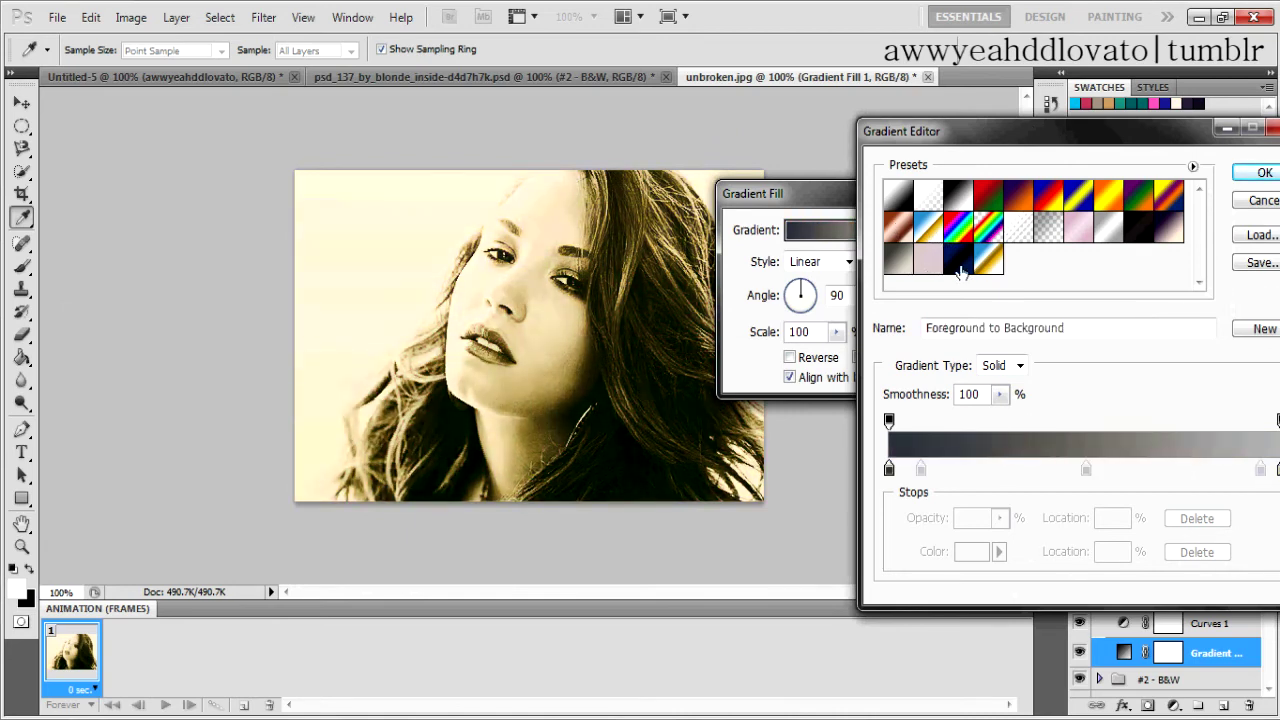
pyautogui.click(962, 266)
pyautogui.click(997, 245)
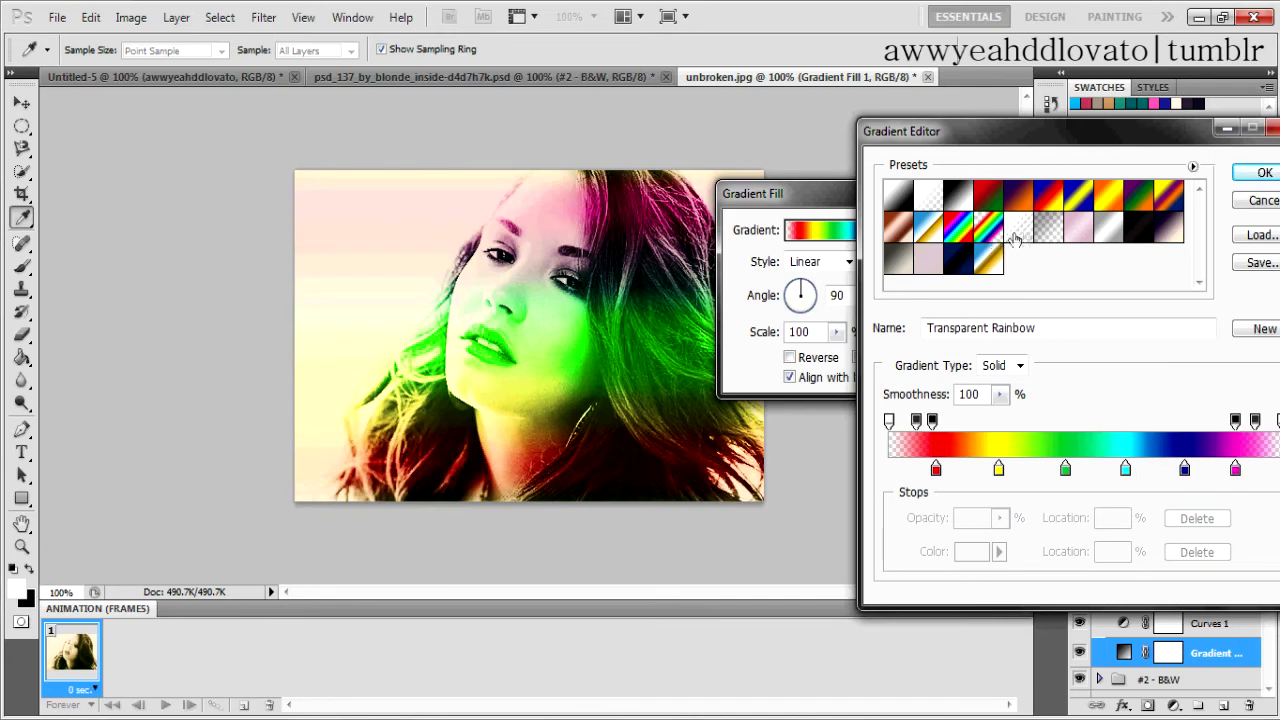
pyautogui.click(1030, 235)
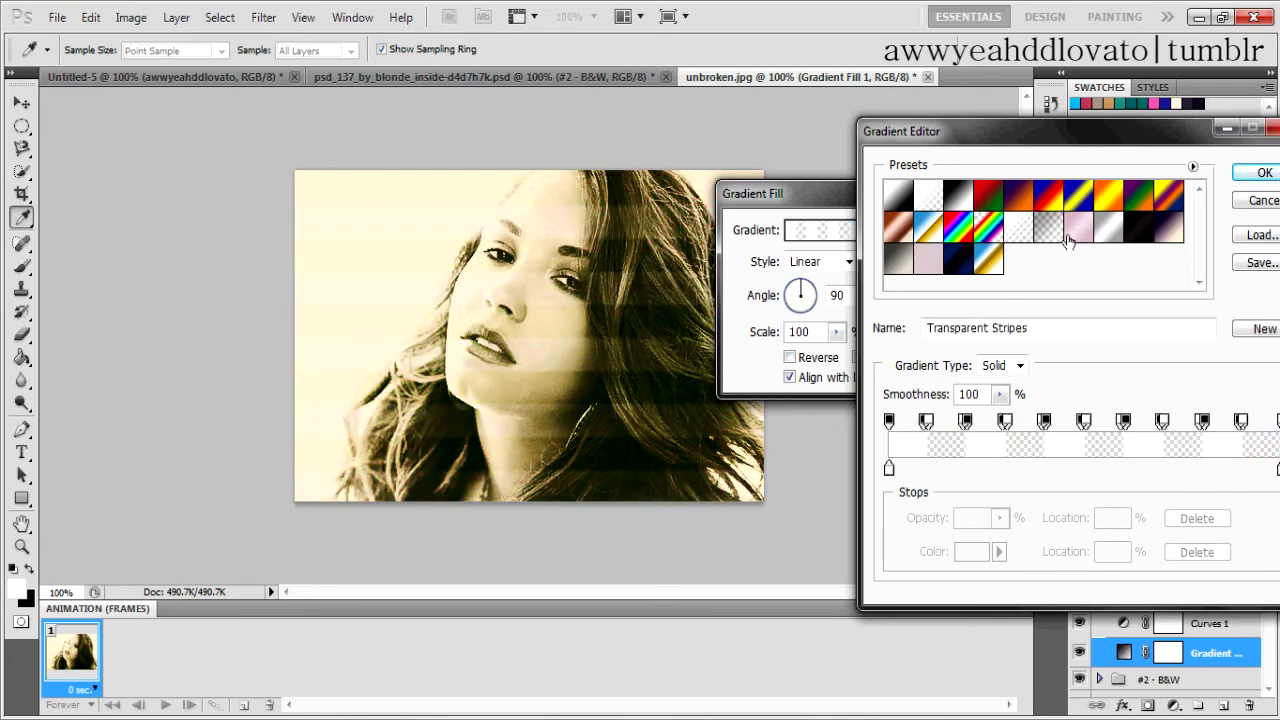
pyautogui.click(1068, 240)
pyautogui.click(1106, 238)
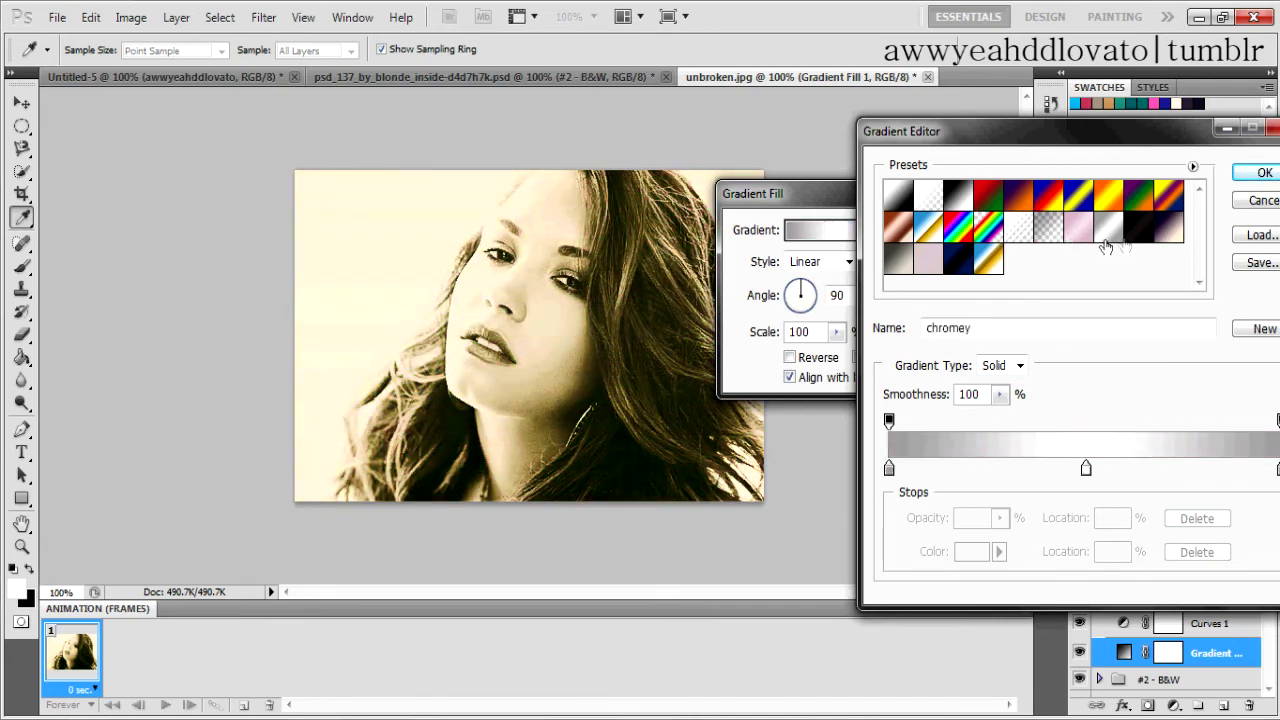
pyautogui.click(1138, 232)
pyautogui.click(1165, 238)
pyautogui.click(1167, 205)
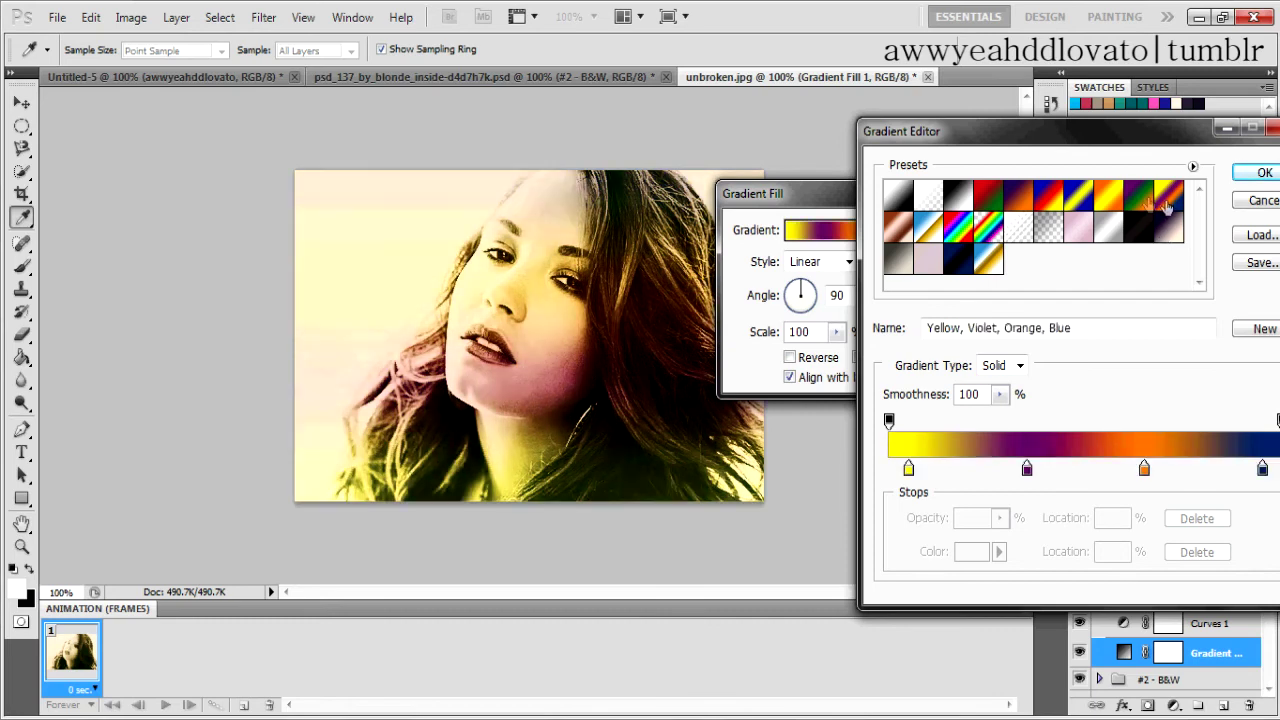
pyautogui.click(1128, 198)
pyautogui.click(1104, 198)
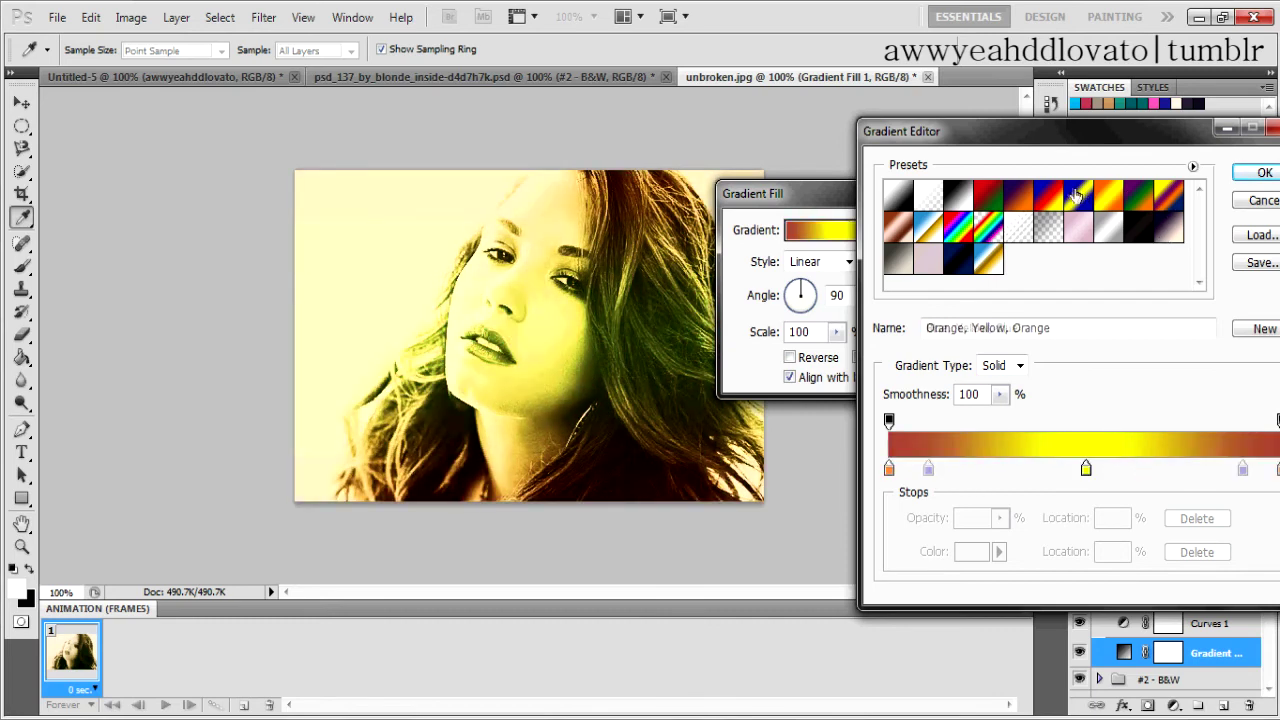
pyautogui.click(1077, 197)
pyautogui.click(1045, 197)
pyautogui.click(1016, 197)
pyautogui.click(958, 197)
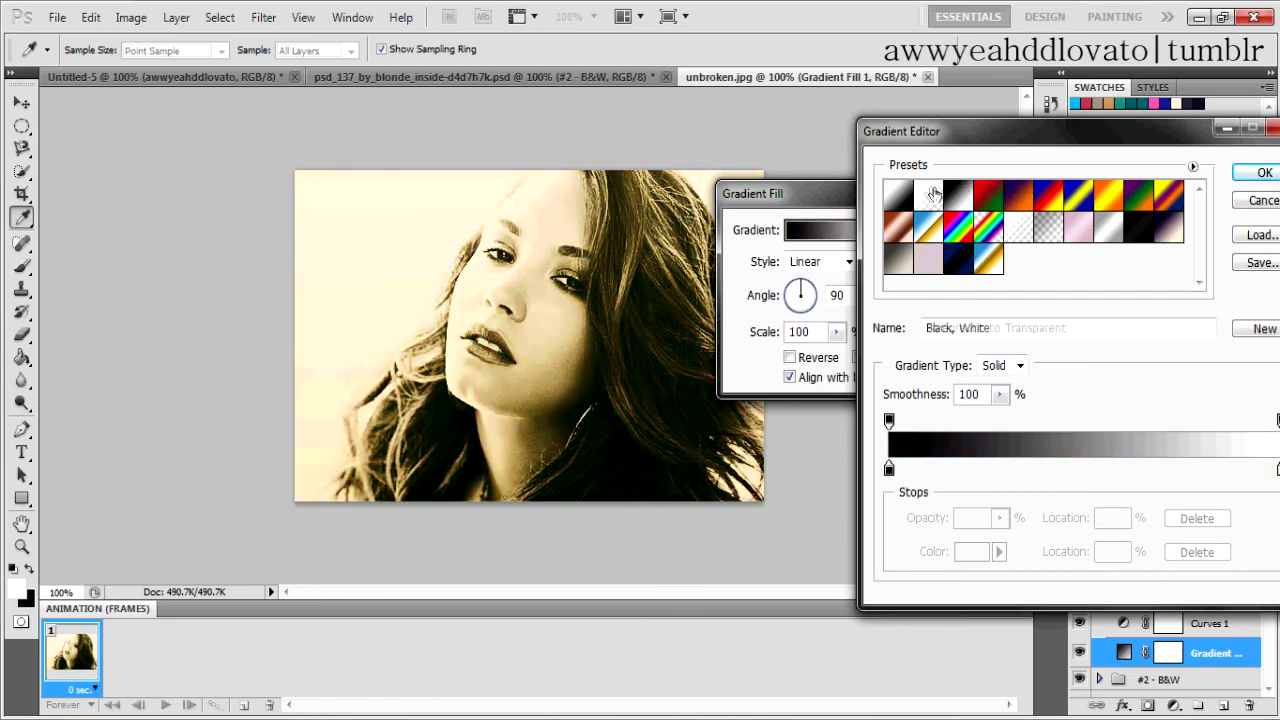
pyautogui.click(927, 197)
pyautogui.click(899, 196)
pyautogui.click(898, 262)
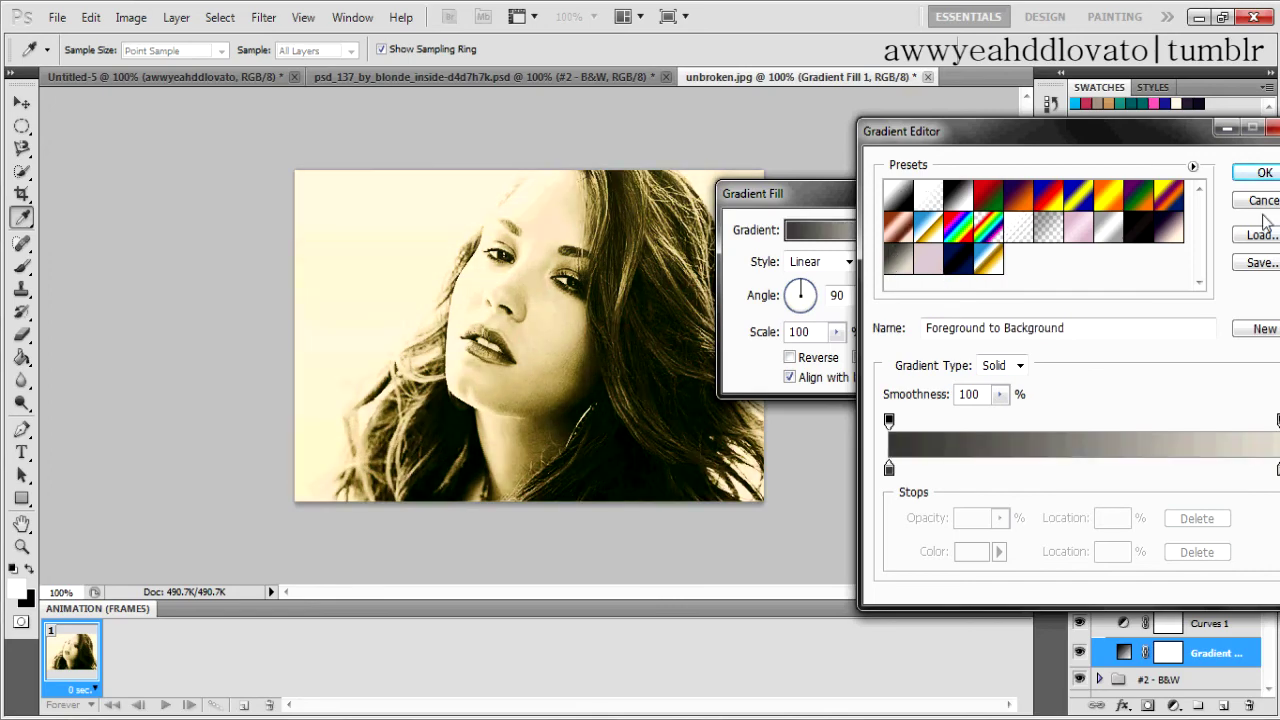
pyautogui.click(1261, 200)
pyautogui.click(945, 256)
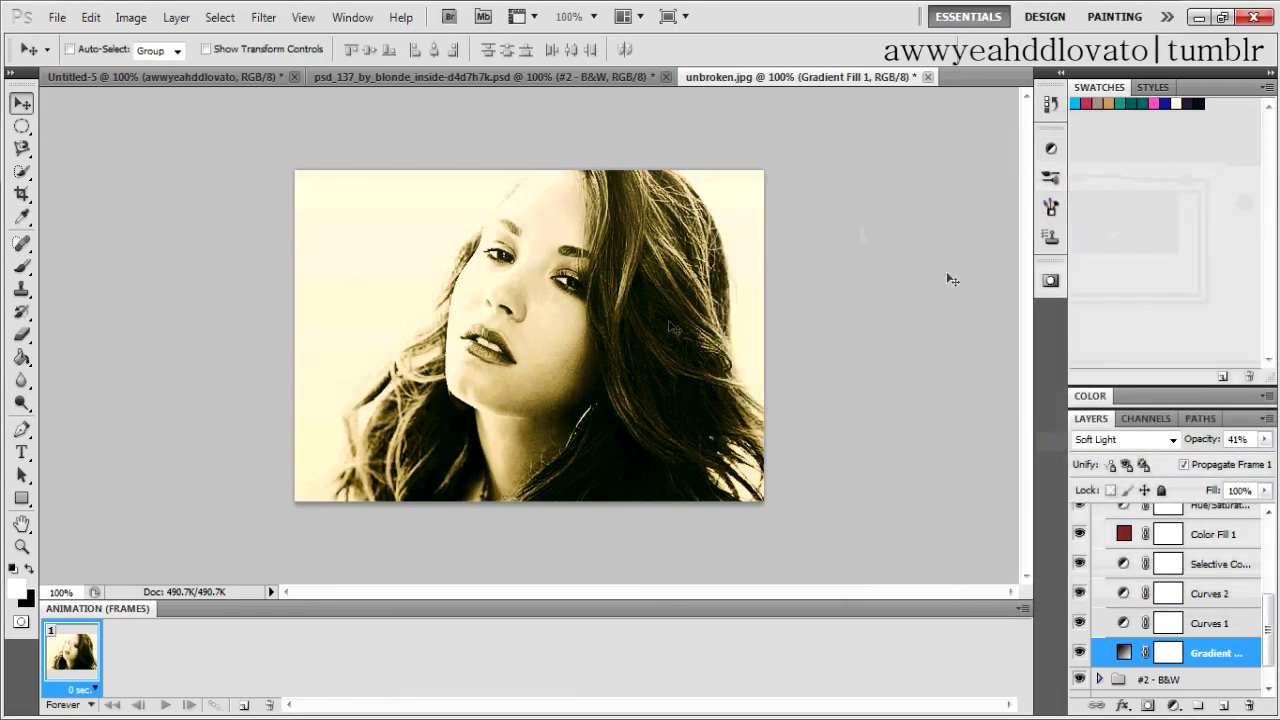
# - Flatten the portrait into one Background layer and brush-stamp the awwyeahddlovato watermark onto it
pyautogui.click(22, 266)
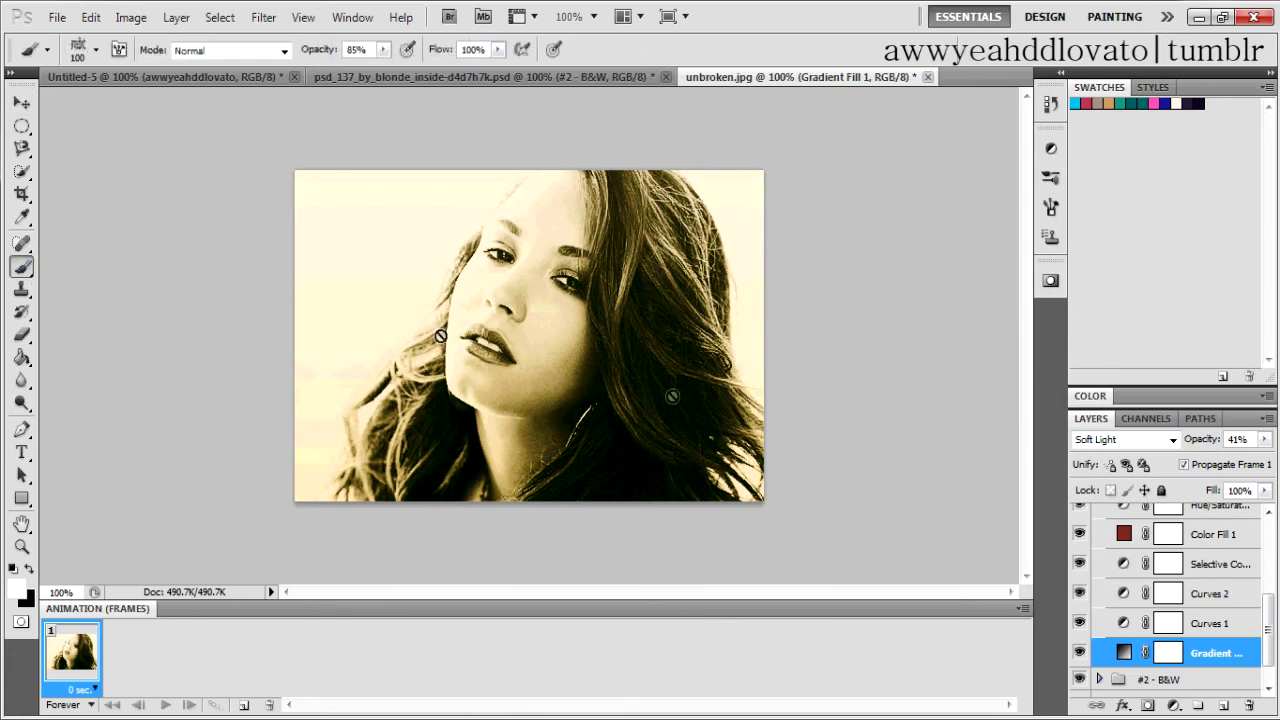
pyautogui.scroll(-2, 1268, 640)
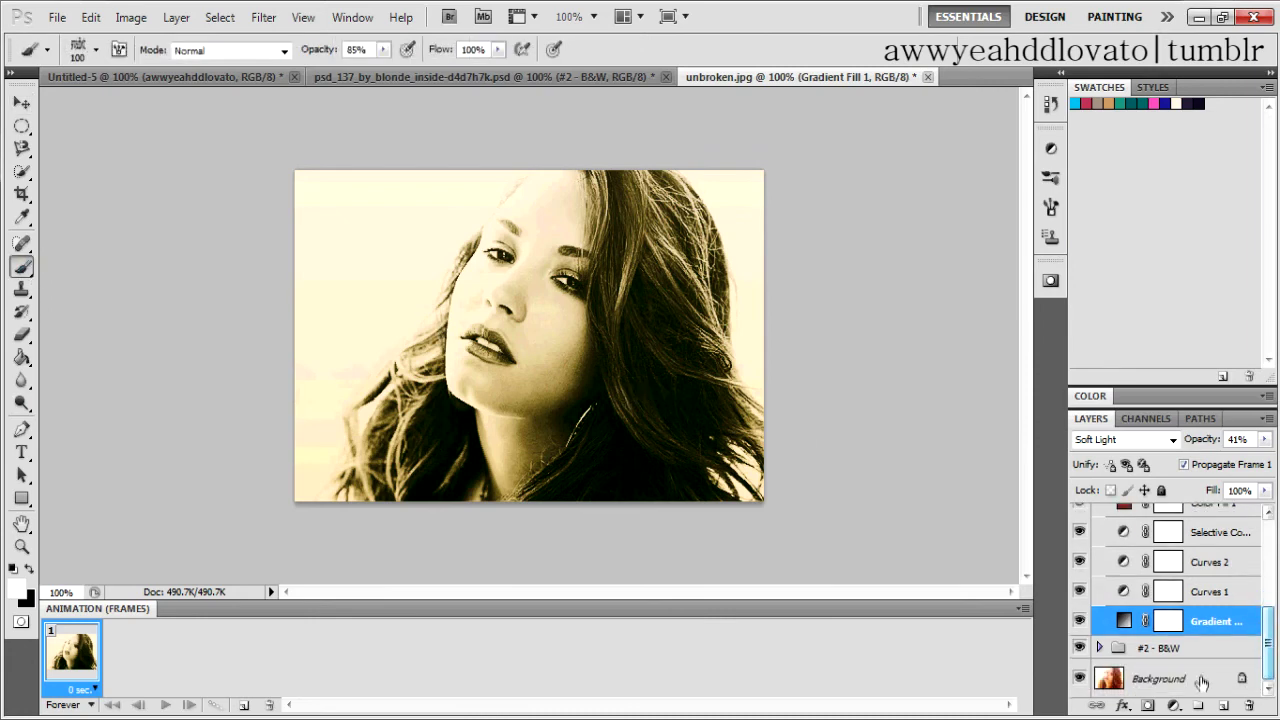
pyautogui.rightClick(1205, 683)
pyautogui.click(1158, 660)
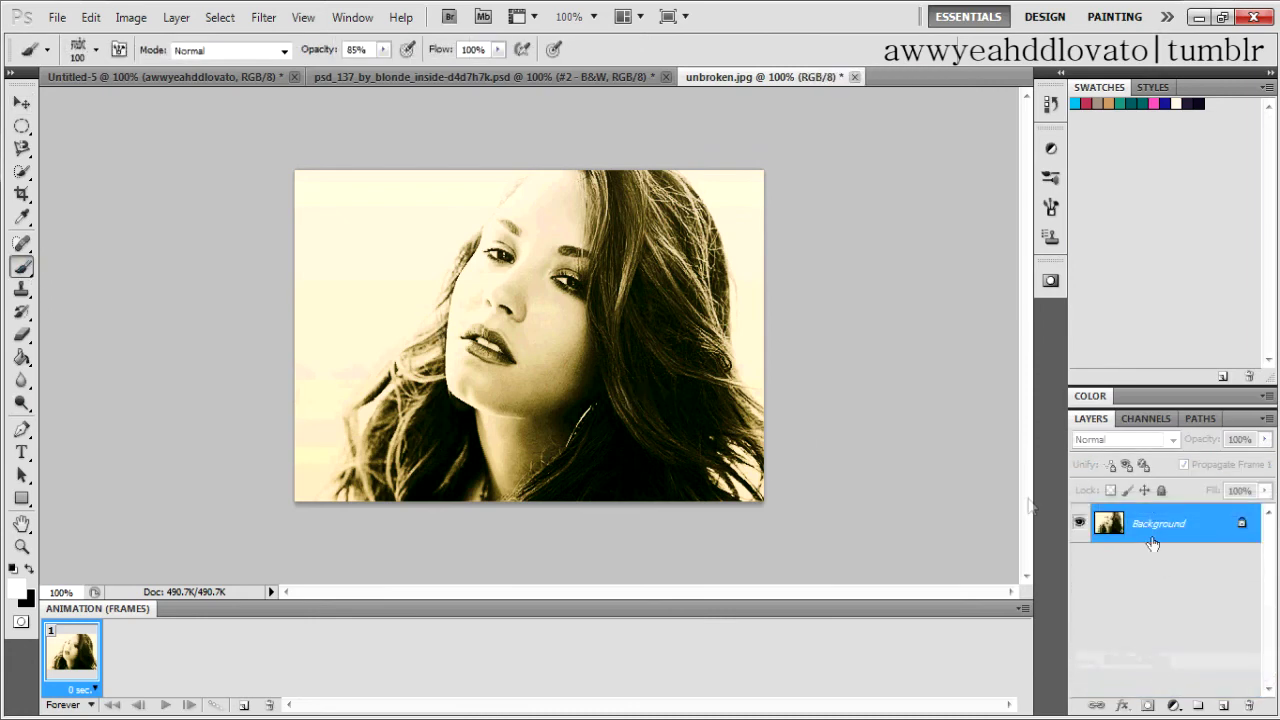
pyautogui.click(650, 418)
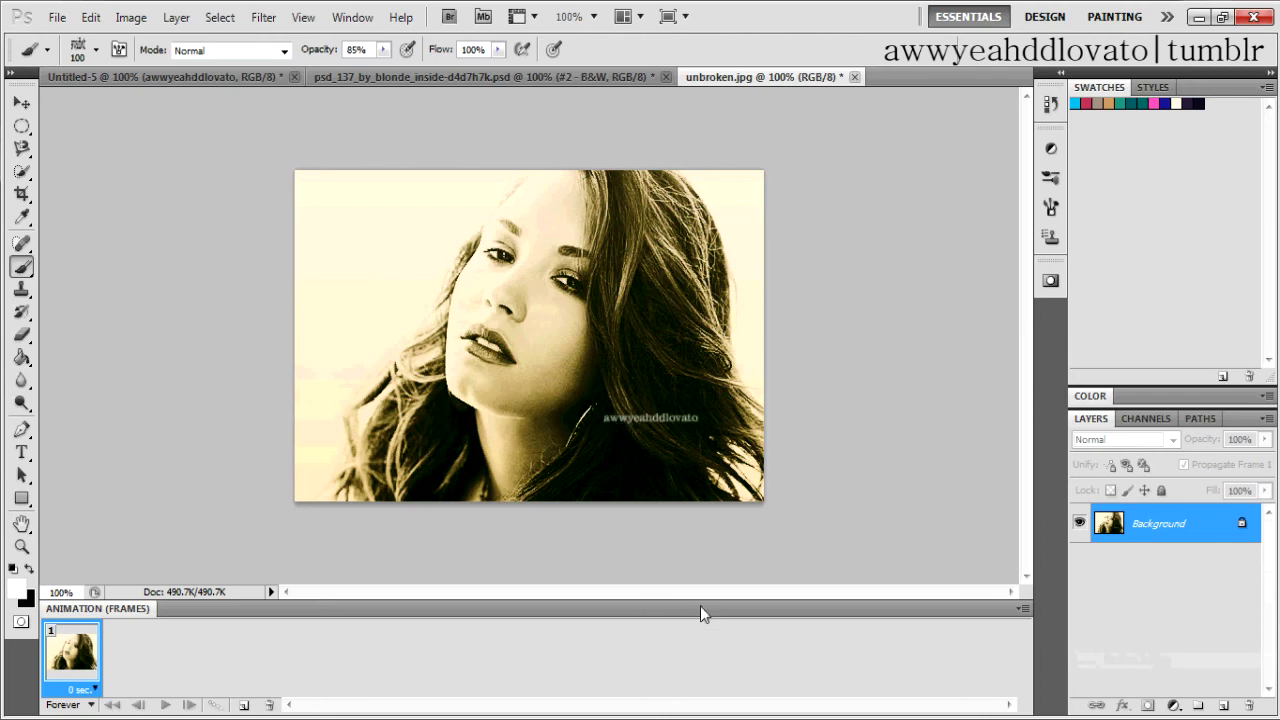